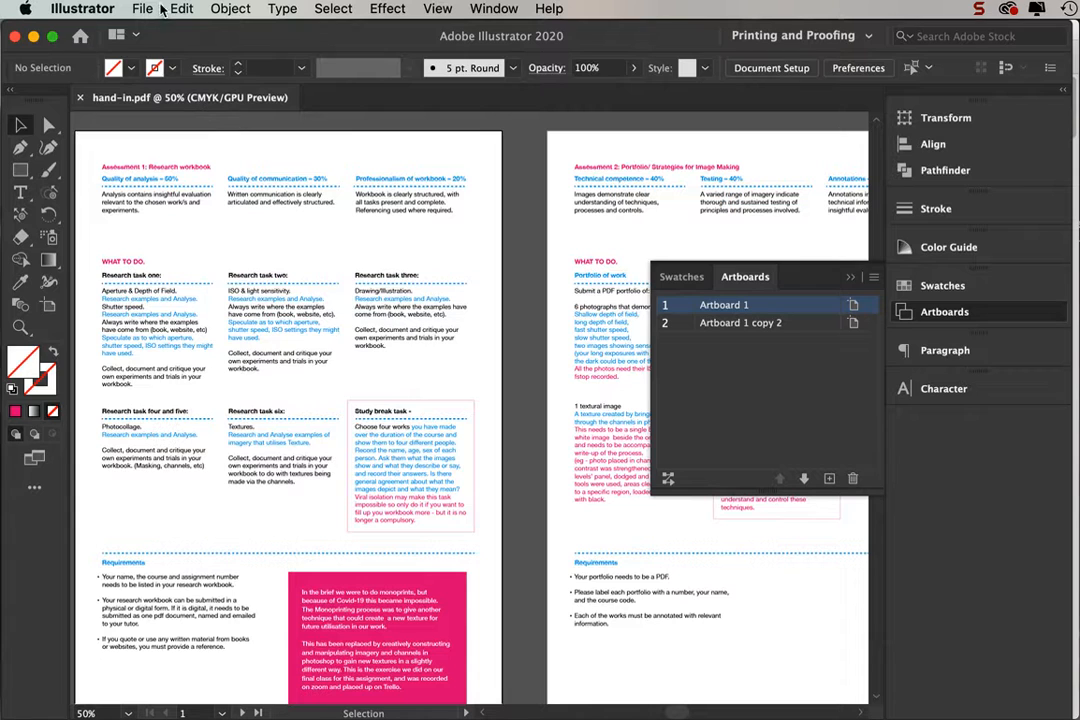
- Save a copy of the document to the Desktop as hand-in1.pdf in Adobe PDF format, covering all artboards
click(142, 8)
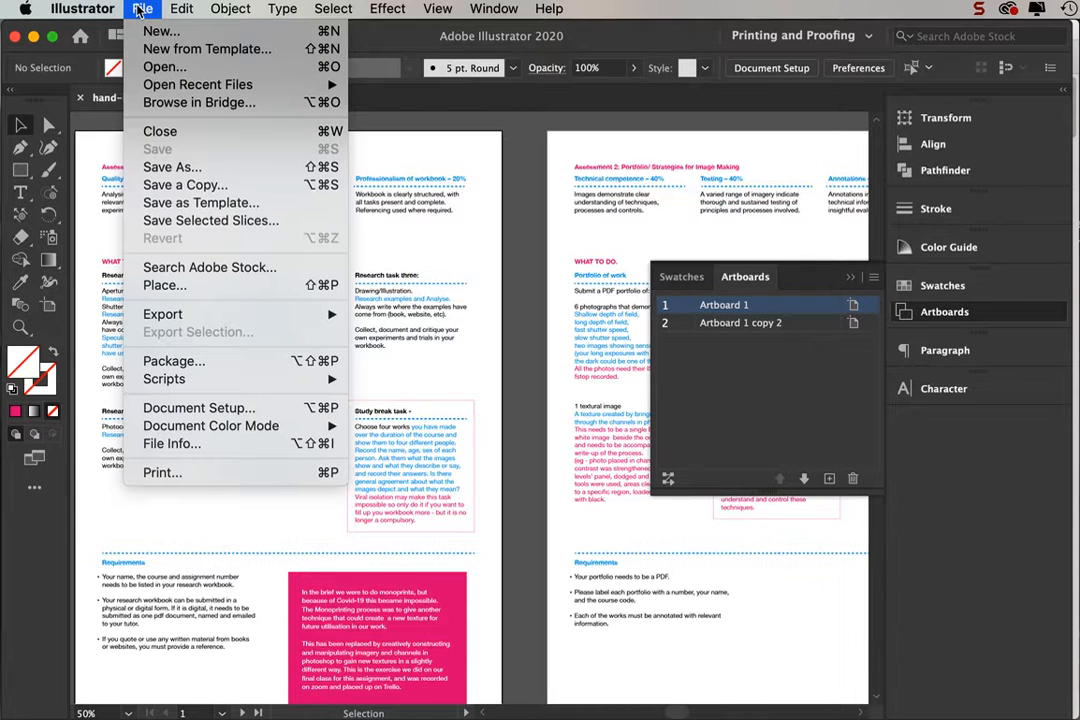
click(182, 168)
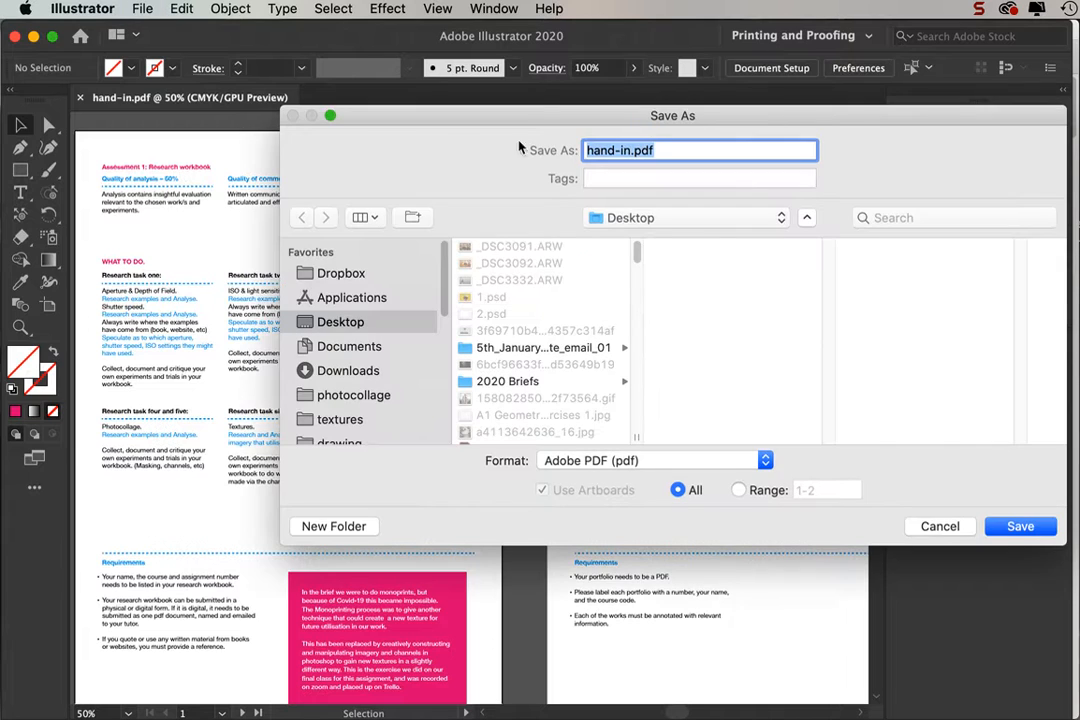
click(613, 461)
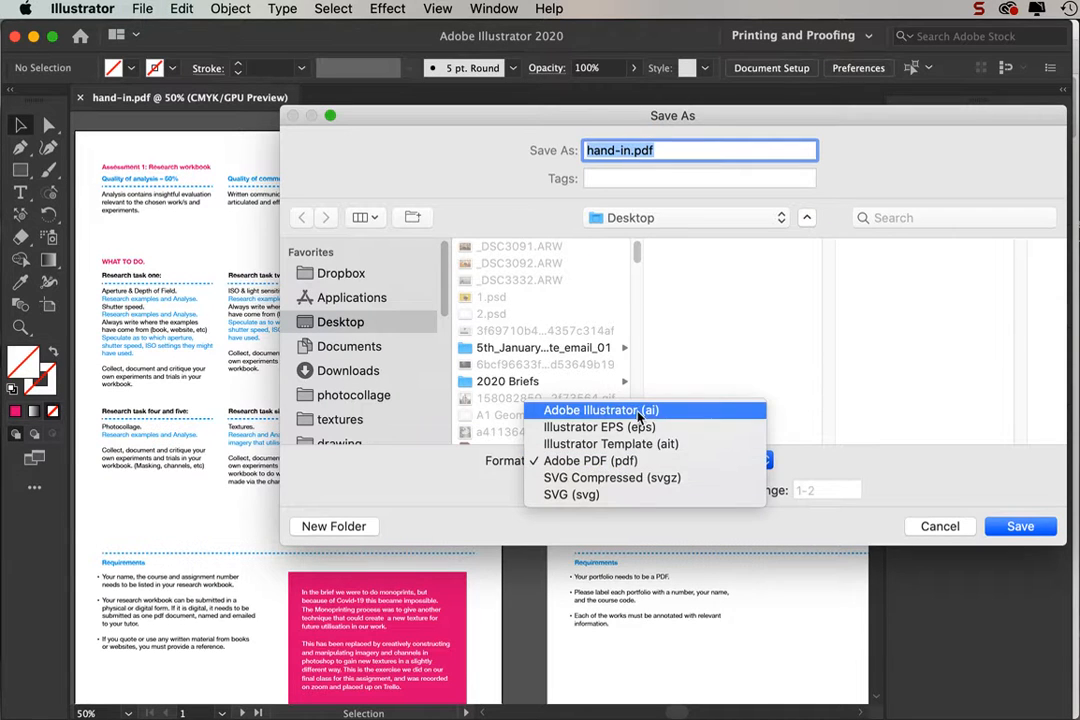
click(600, 391)
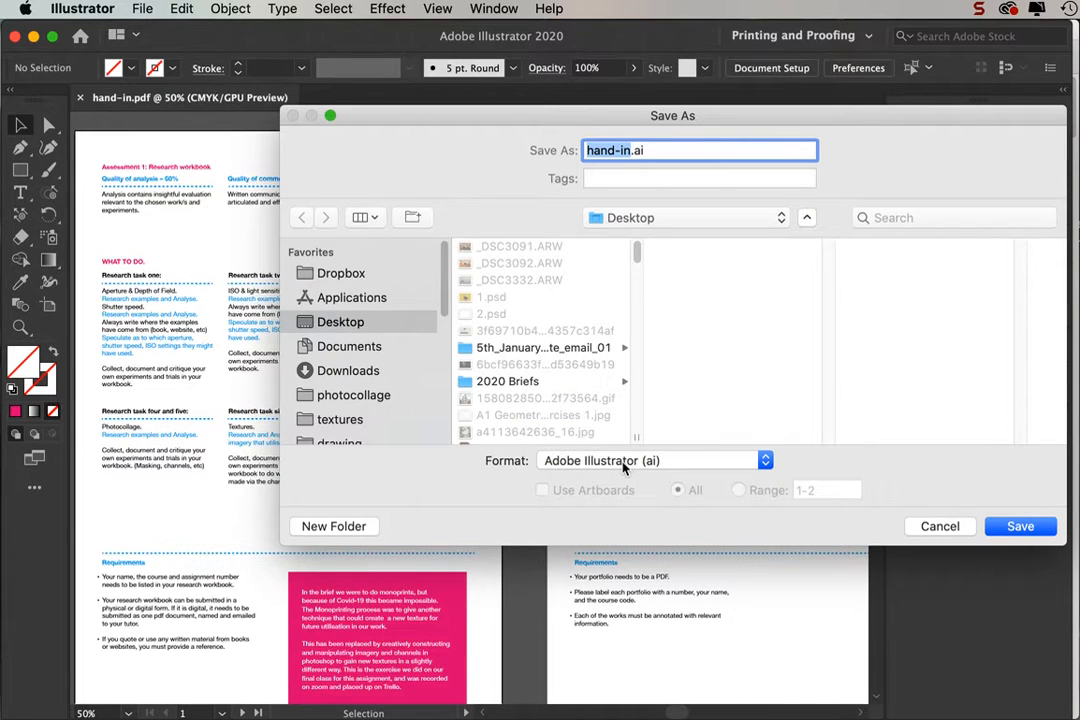
click(622, 460)
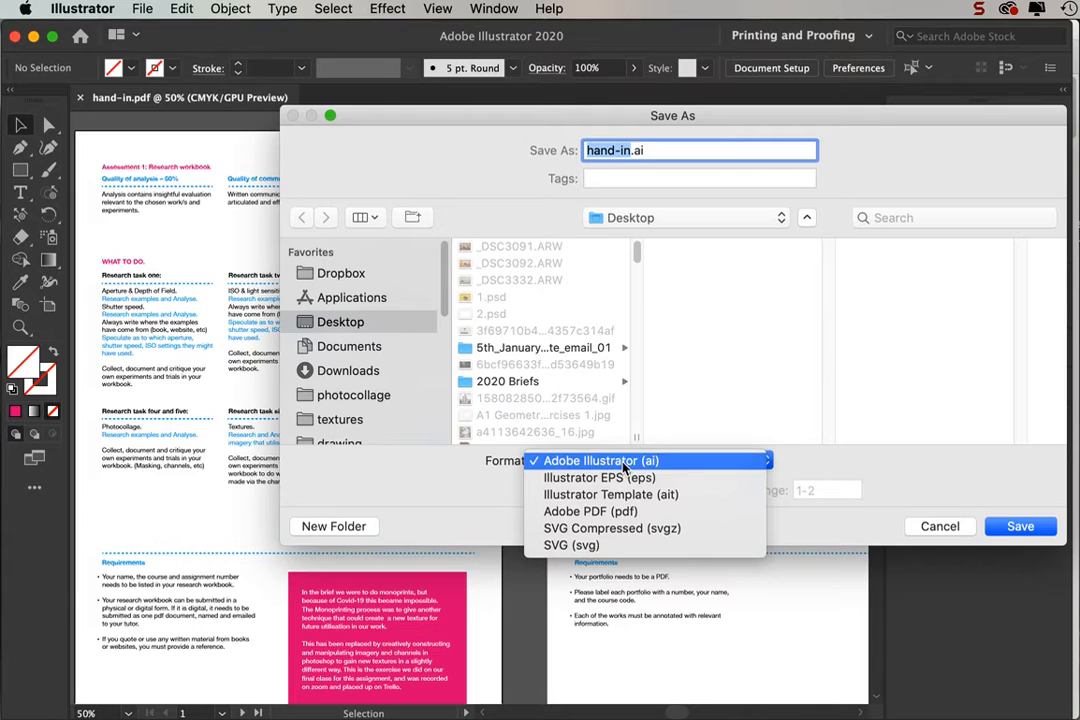
click(600, 514)
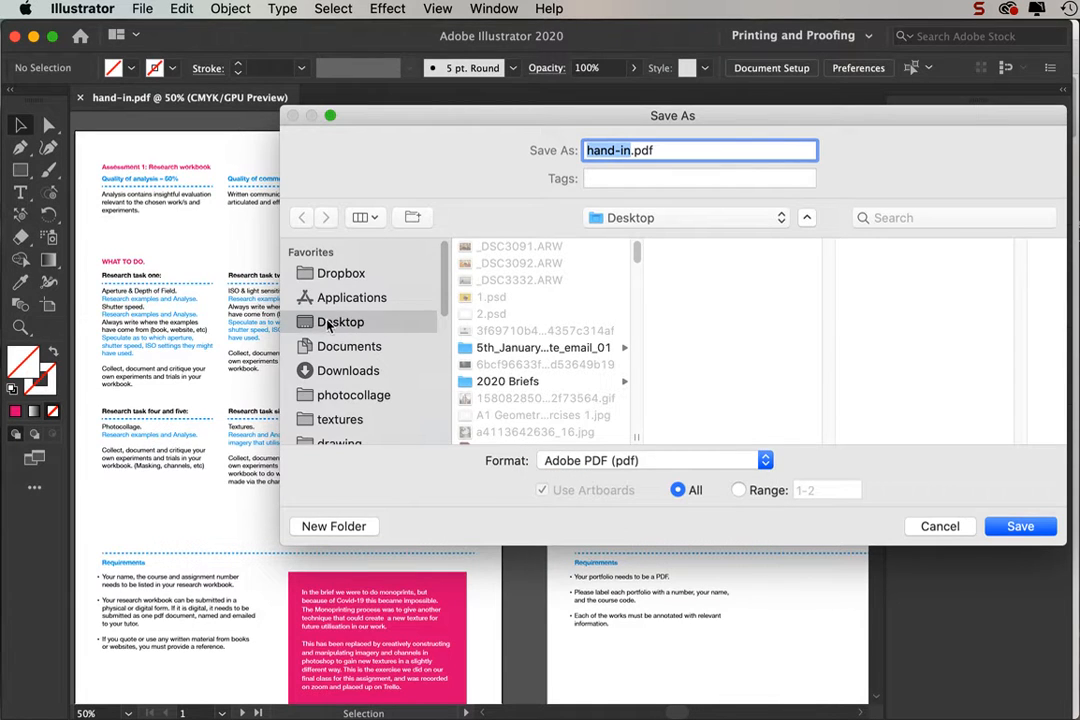
click(632, 150)
text(1)
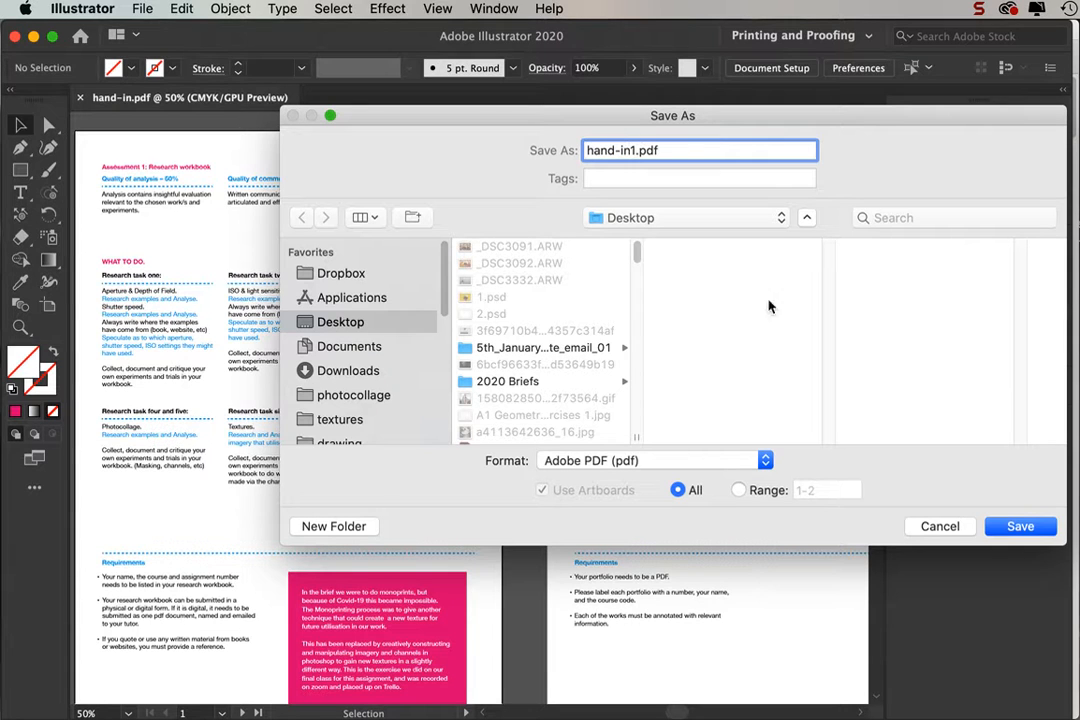
click(1018, 526)
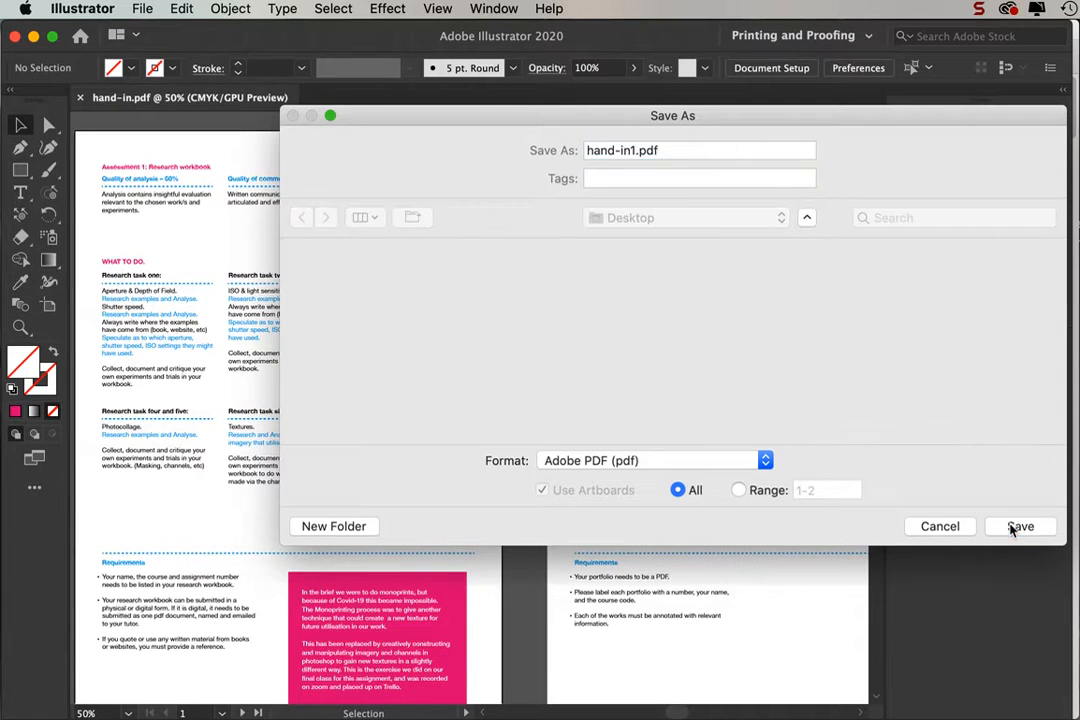
- Finish saving the PDF with the Custom preset and Preserve Illustrator Editing Capabilities turned off
drag(598, 171, 413, 71)
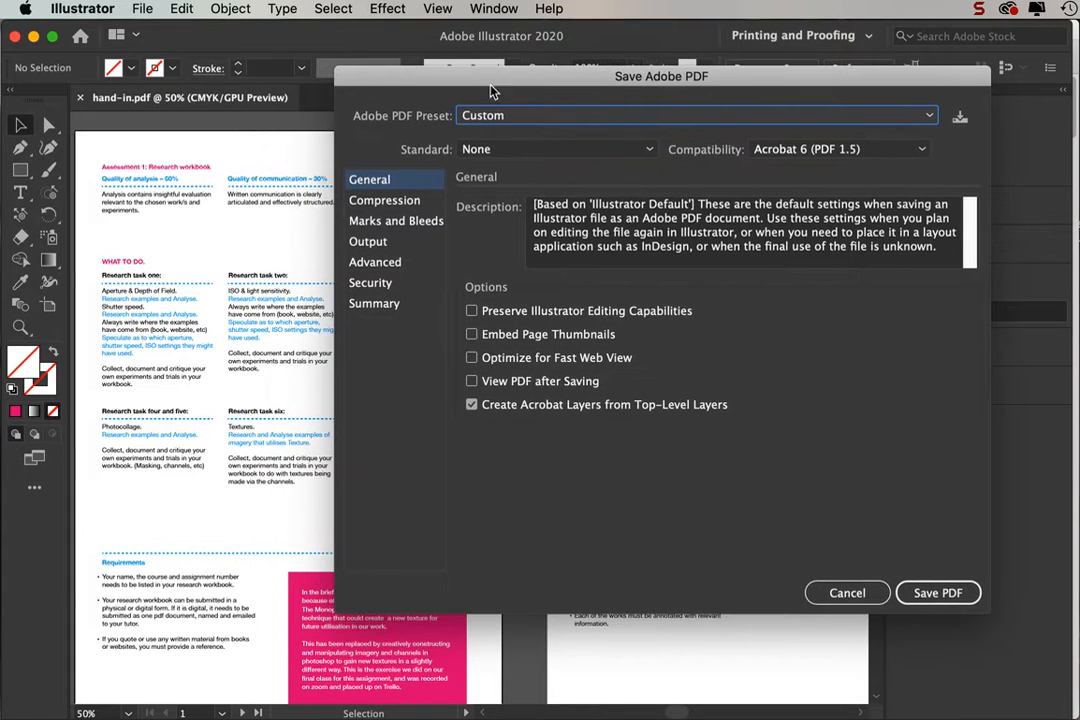
click(472, 311)
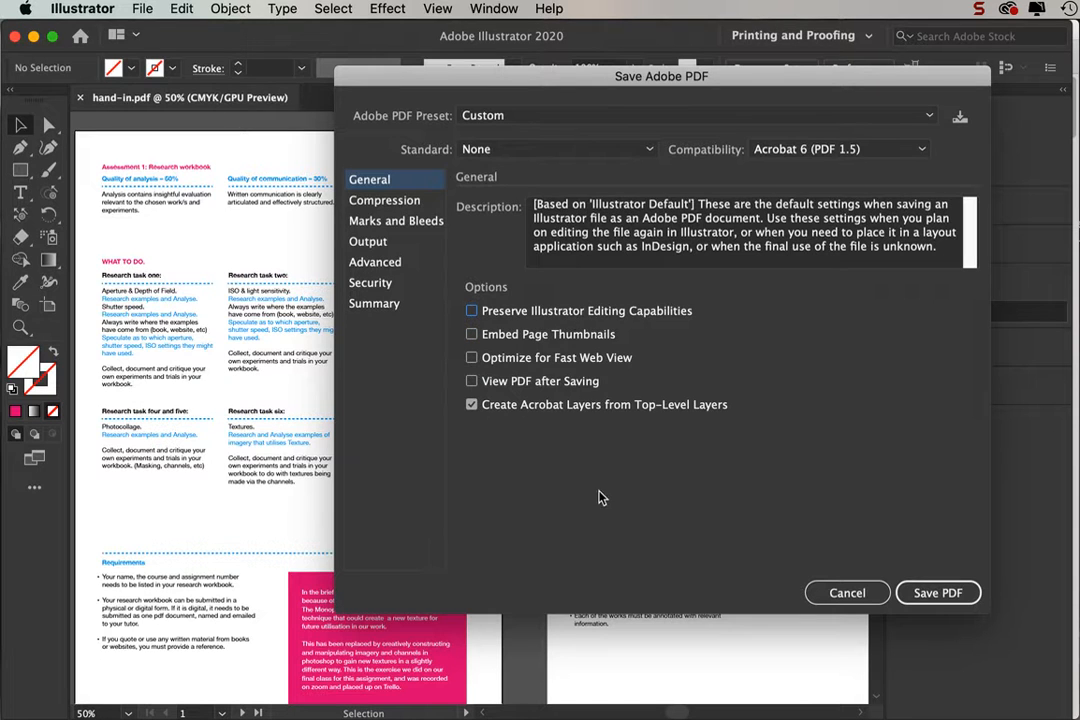
click(918, 594)
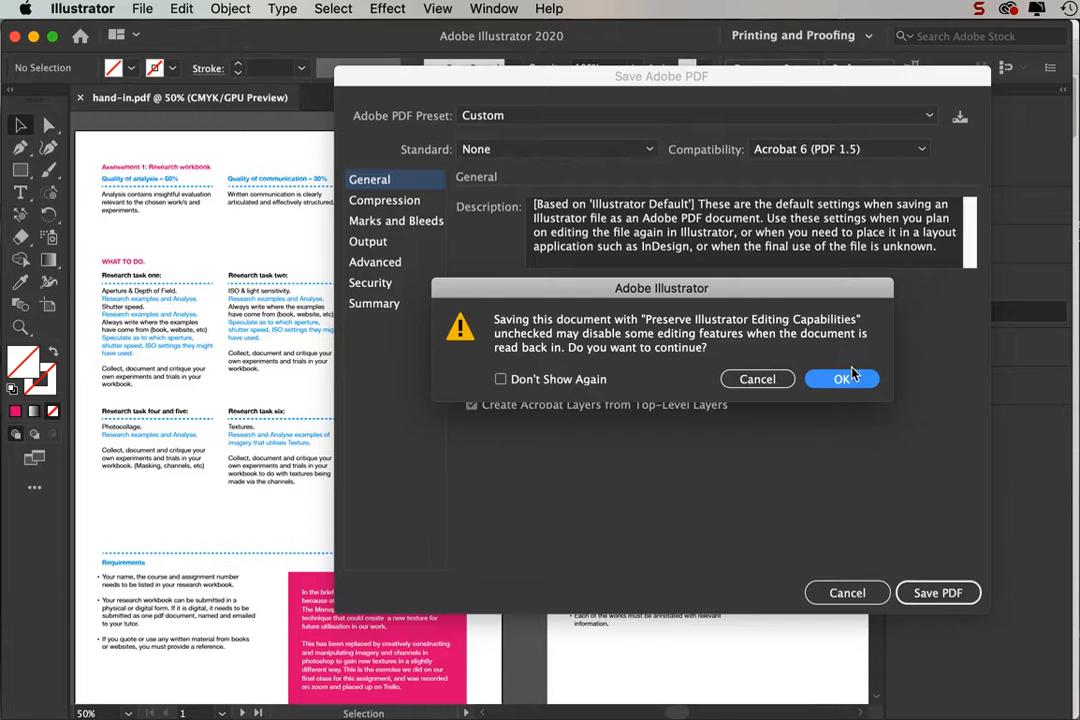
click(843, 380)
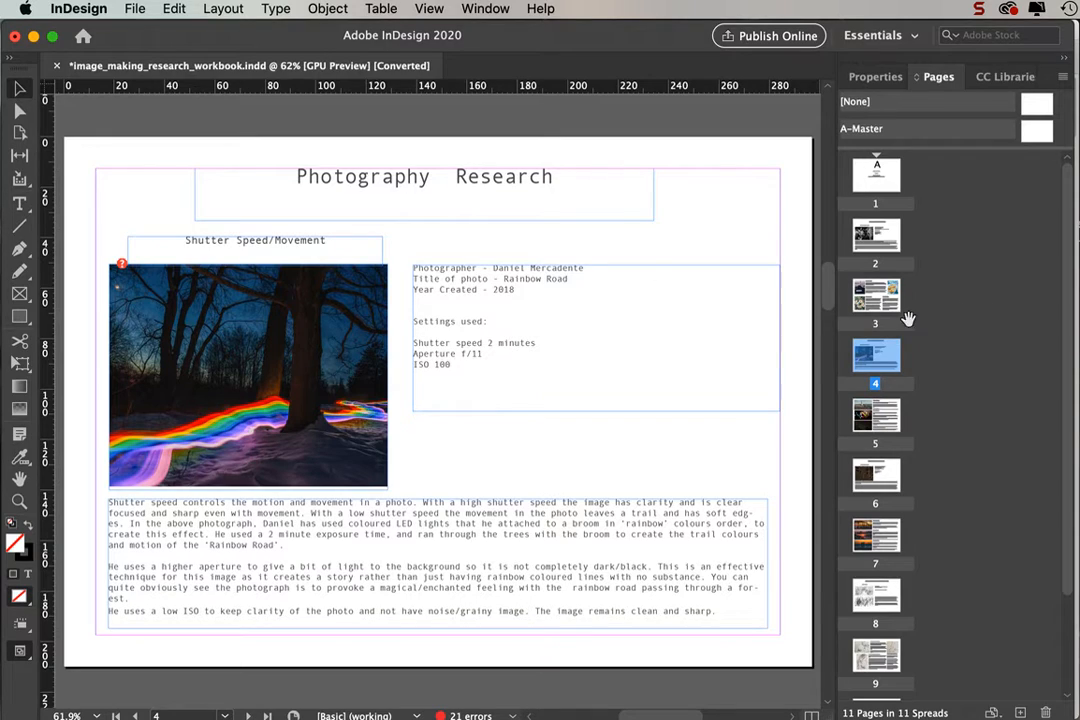
- Start a PDF export of the research workbook with the PDF/X-3:2002 preset, named image_making_research_w1 and saved to the Desktop
drag(829, 284, 873, 488)
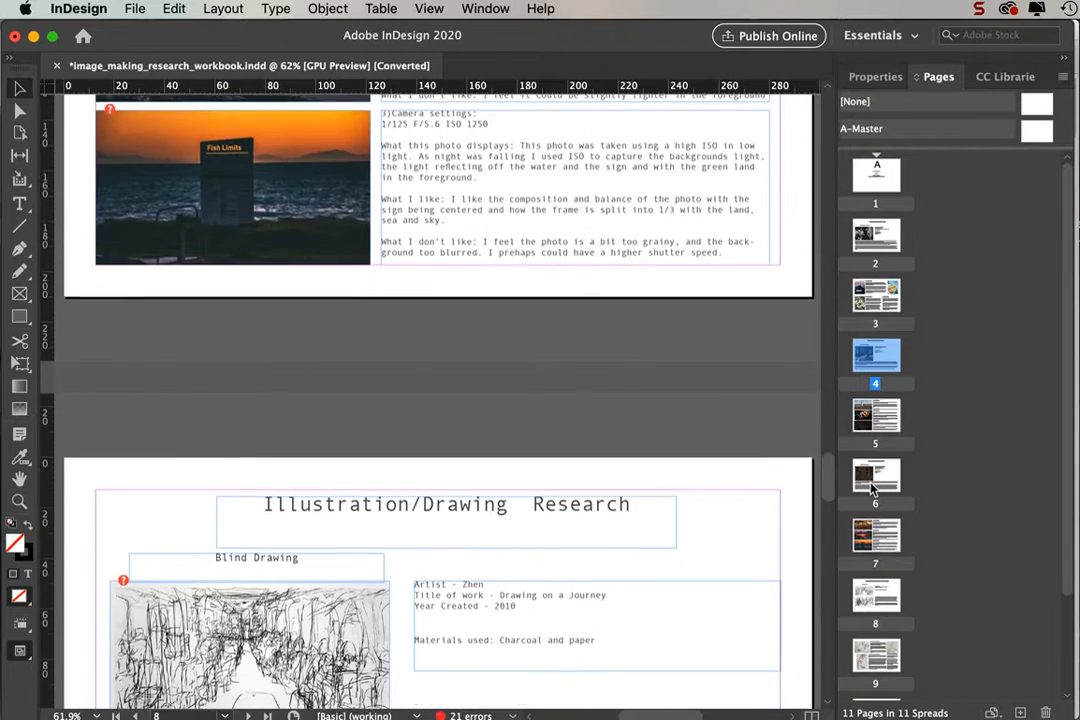
click(134, 9)
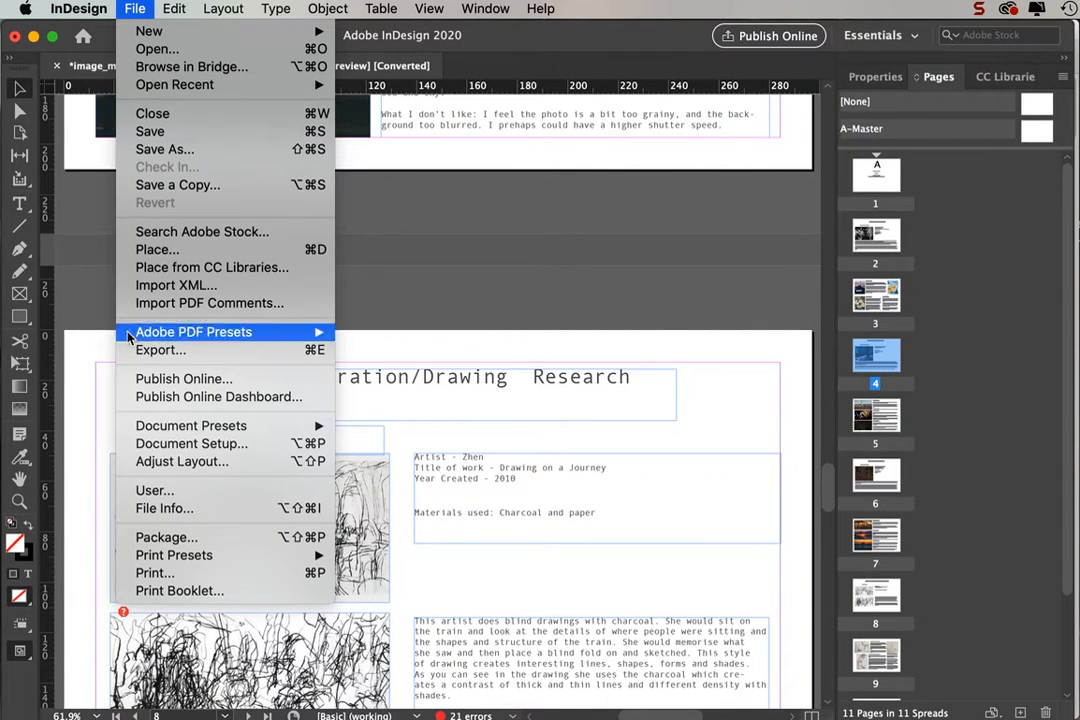
mouse_move(158, 334)
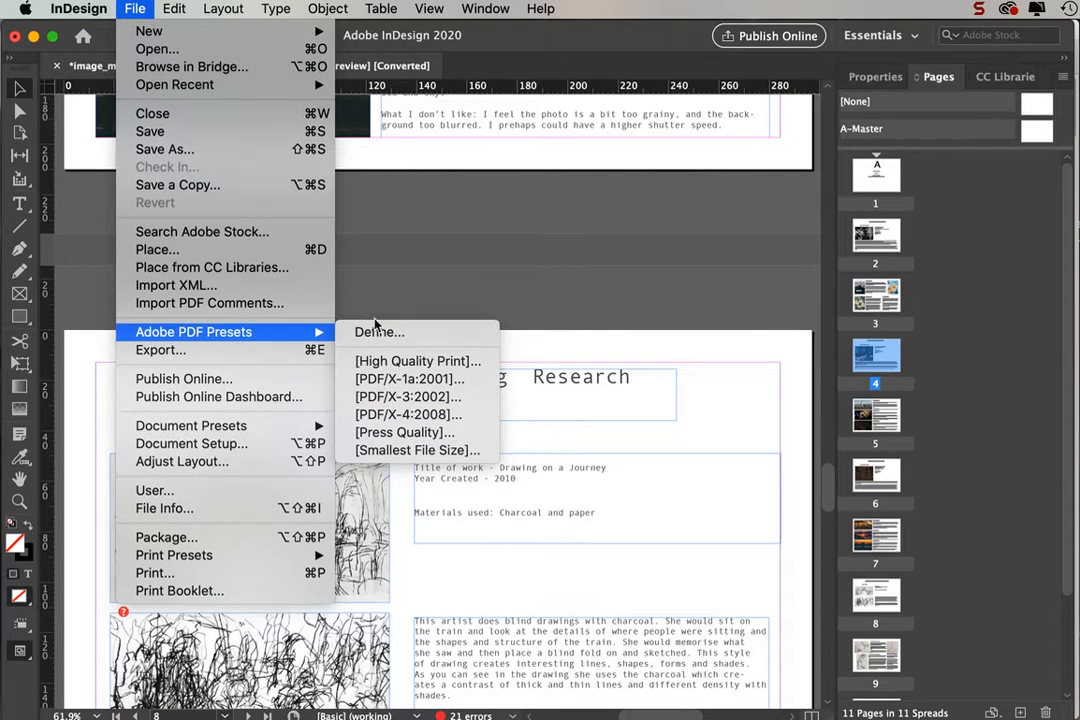
click(393, 397)
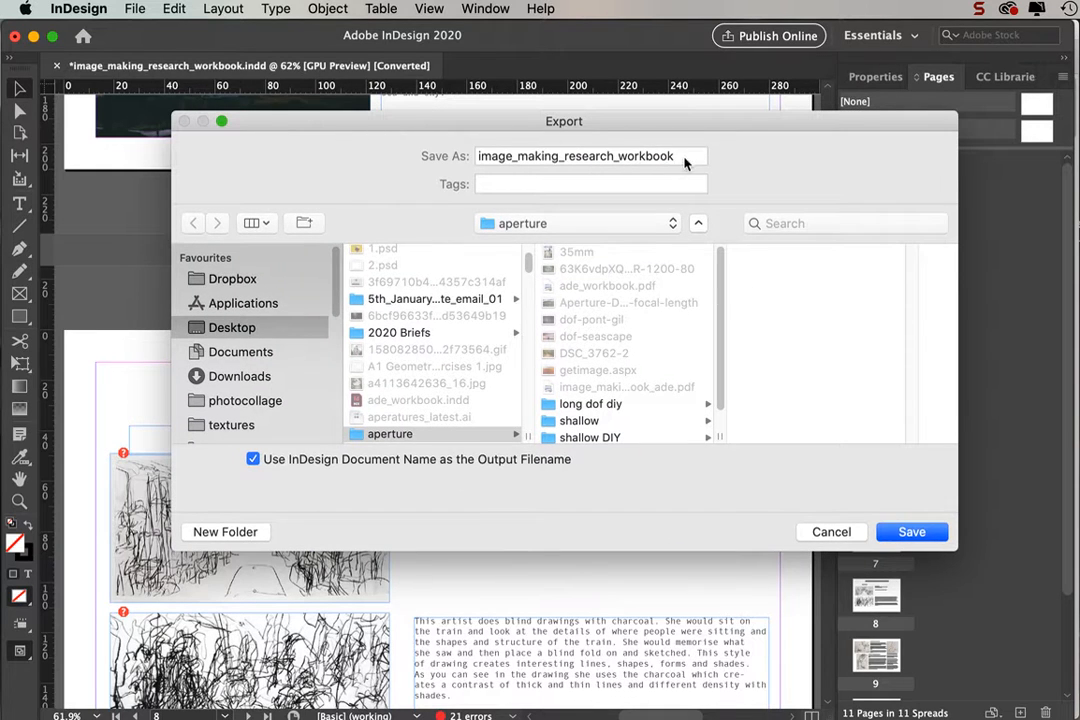
drag(685, 159, 630, 157)
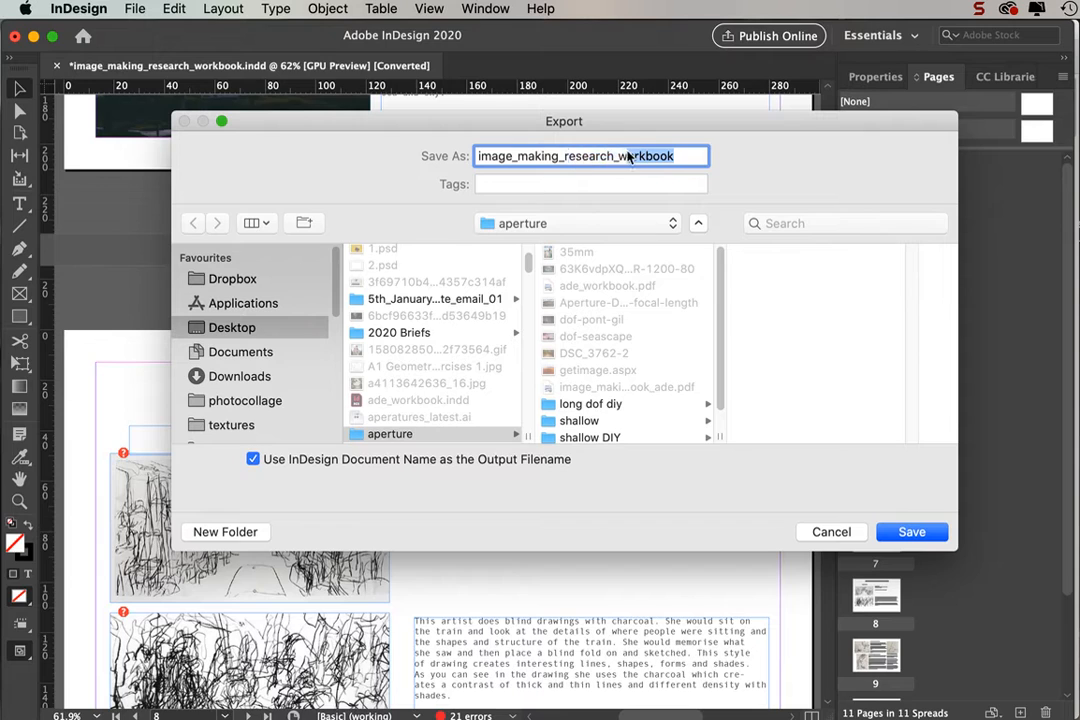
text(1)
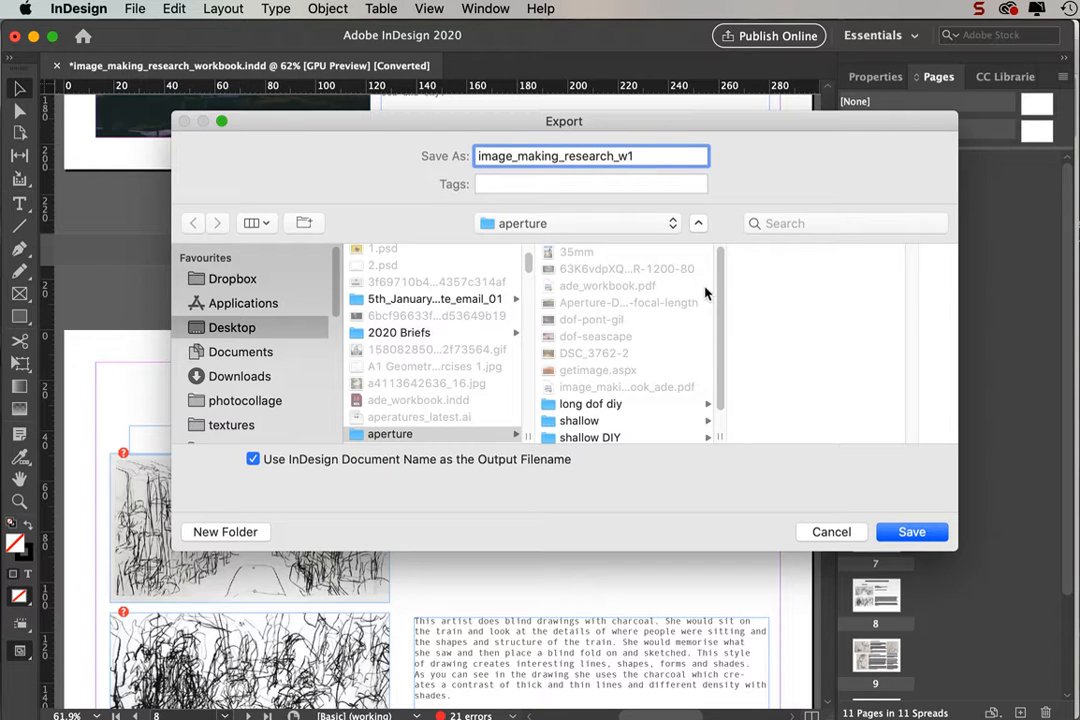
click(238, 329)
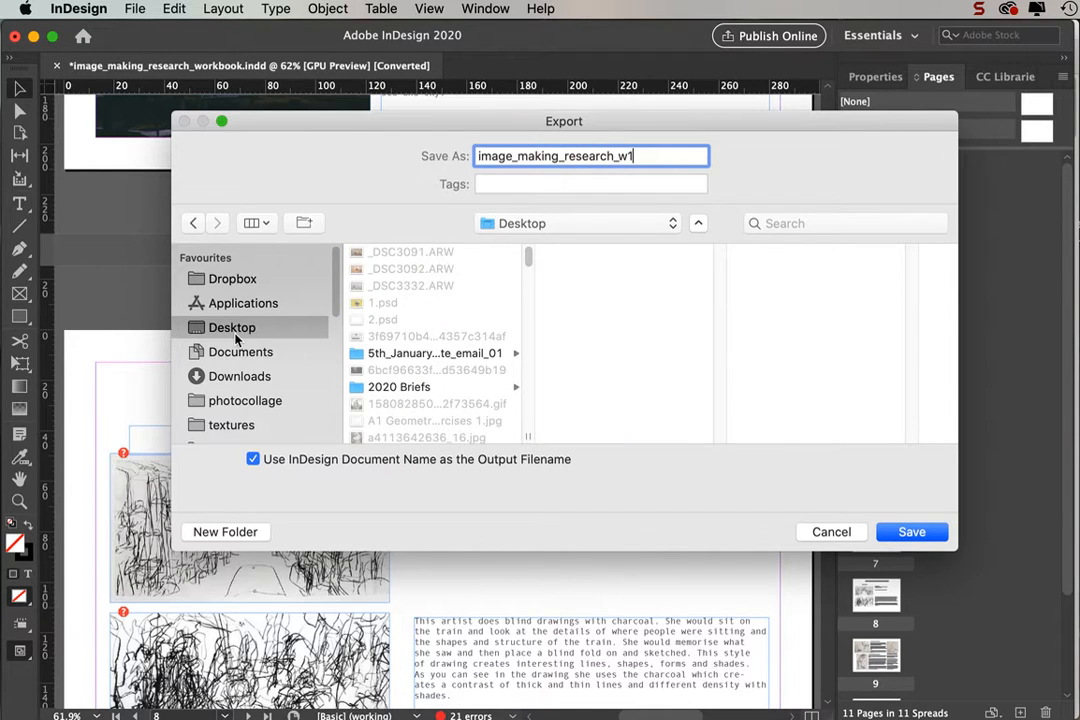
click(911, 531)
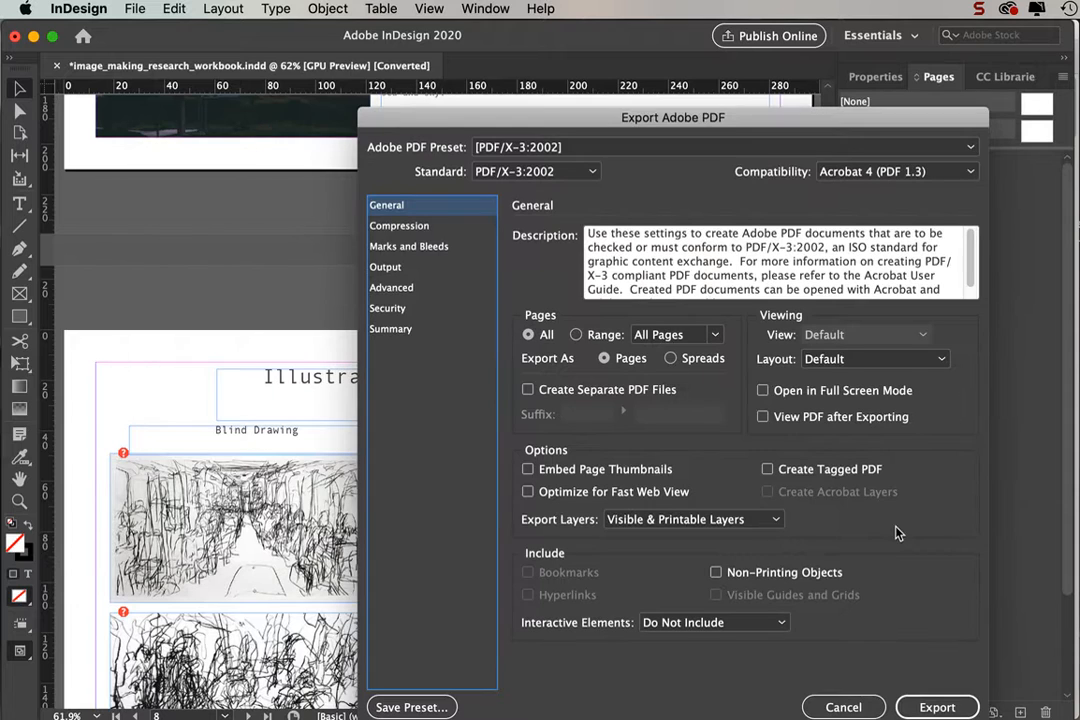
- Export all pages as single pages with the preset's settings, continuing despite overset text and missing links
drag(567, 119, 423, 55)
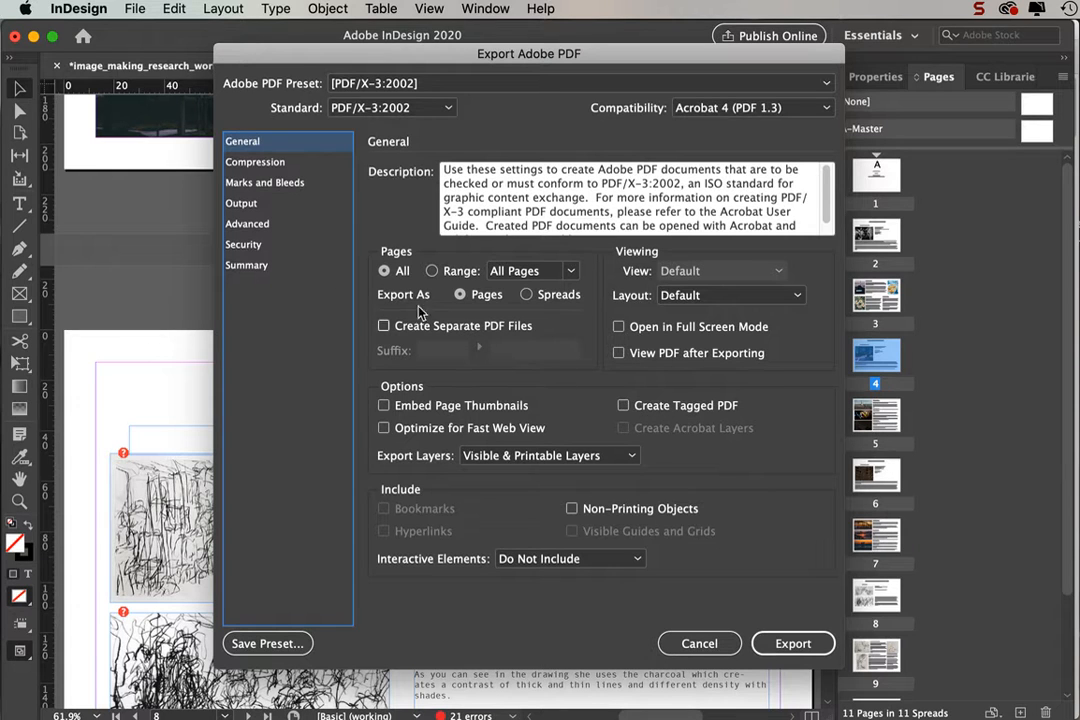
click(793, 645)
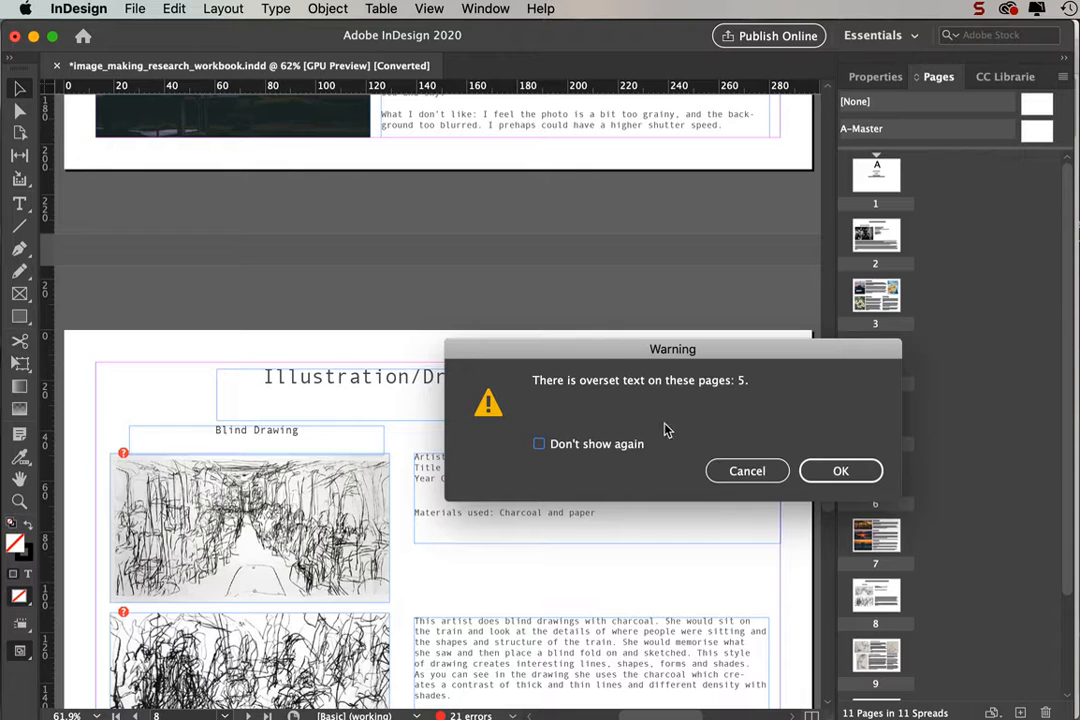
drag(583, 352, 417, 263)
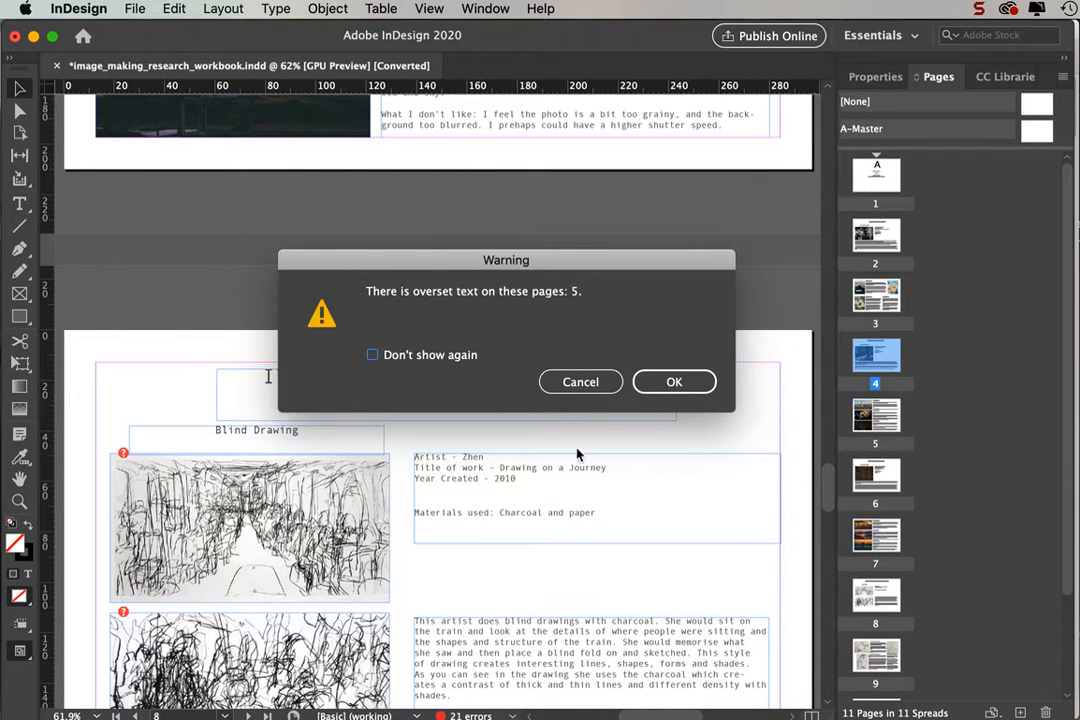
click(677, 385)
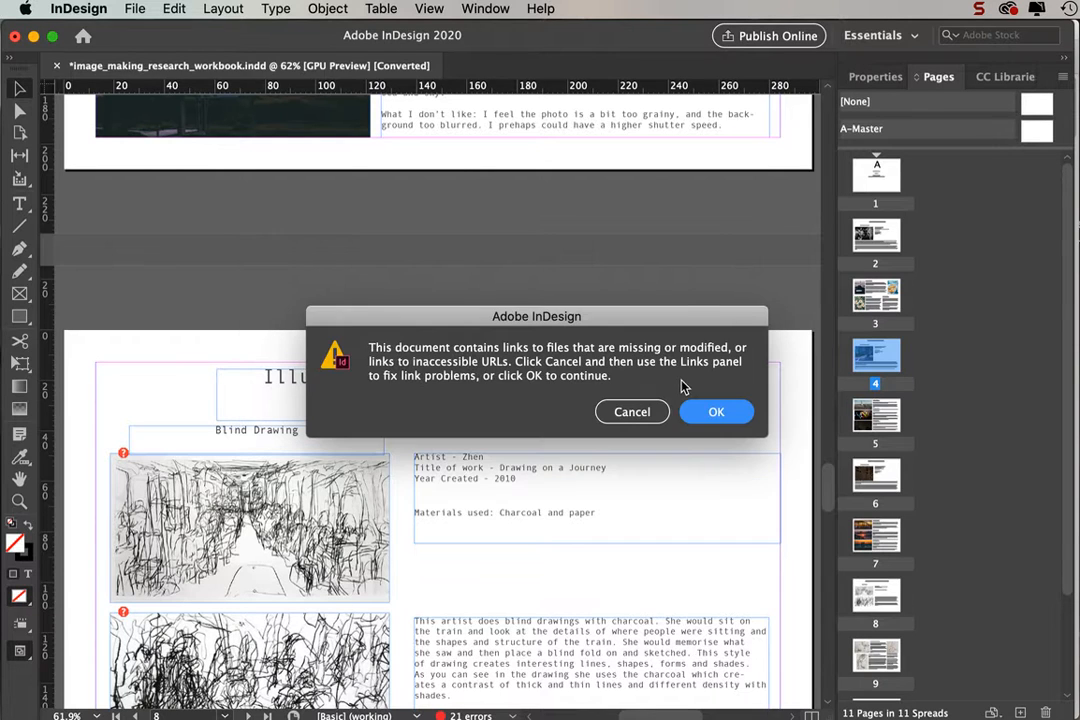
click(742, 413)
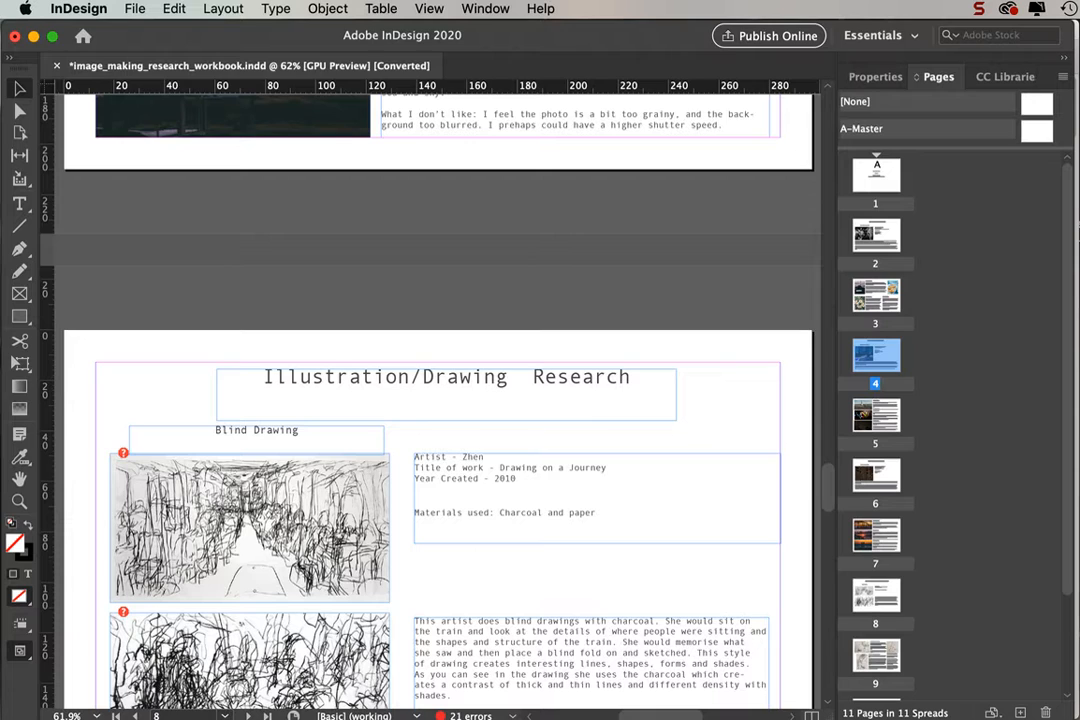
- Switch to Acrobat Pro DC and start combining files into a single PDF
key(super+Tab)
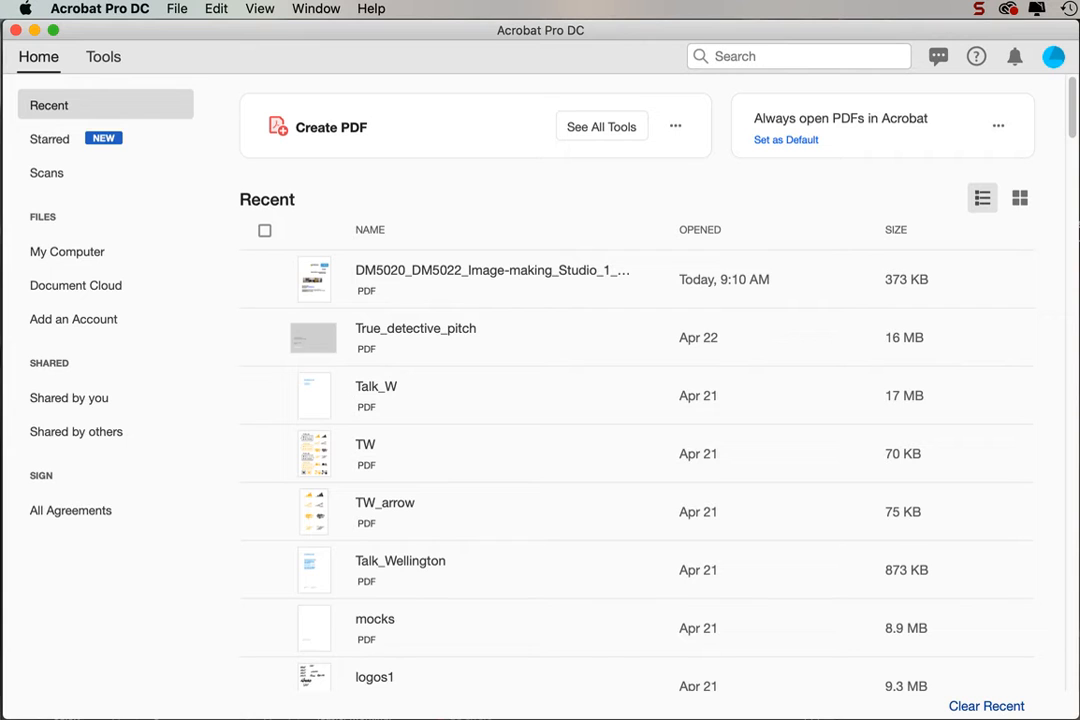
click(176, 9)
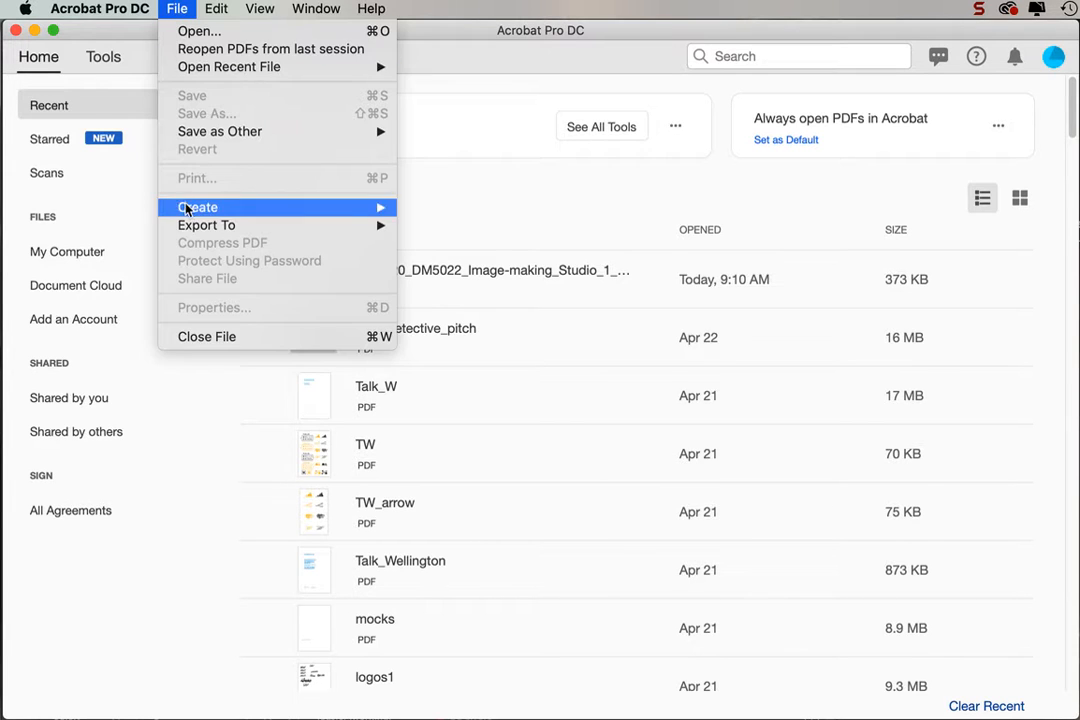
mouse_move(187, 212)
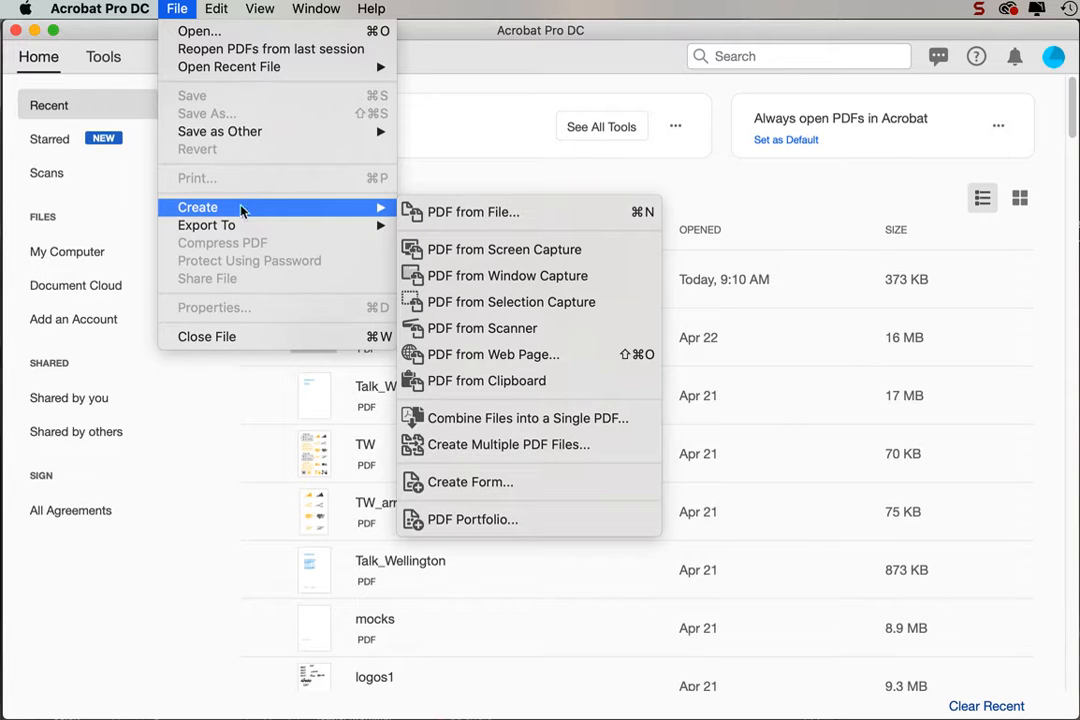
click(494, 425)
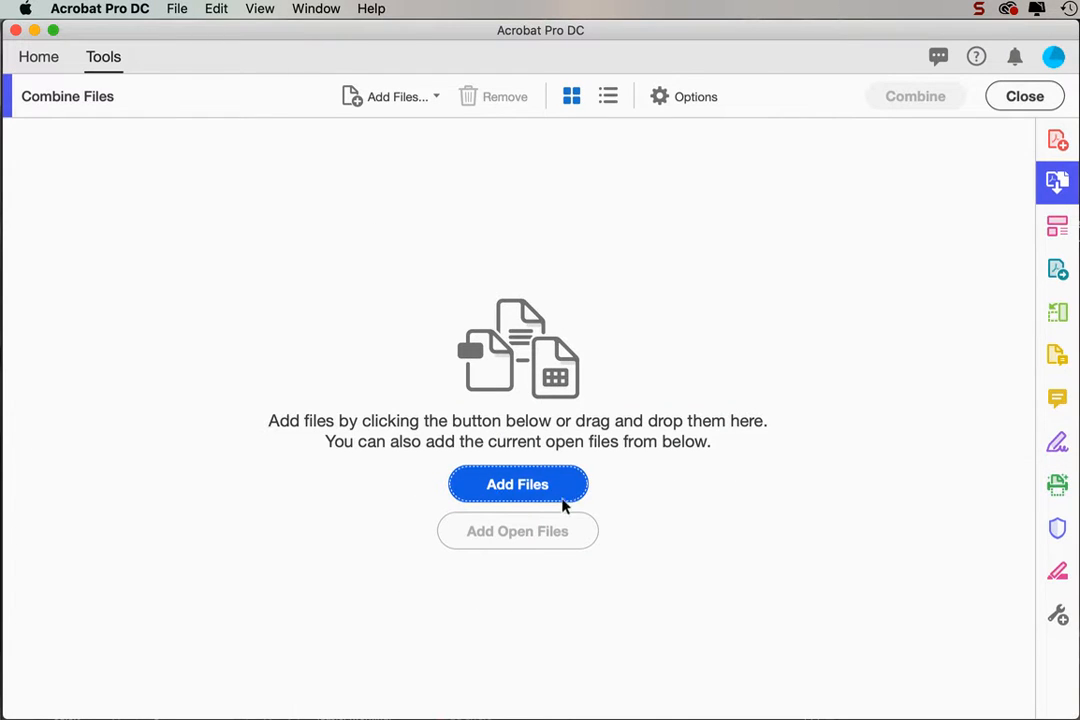
- Add the images 02 to 10 from the true-detective pitch folder to the files being combined
click(518, 487)
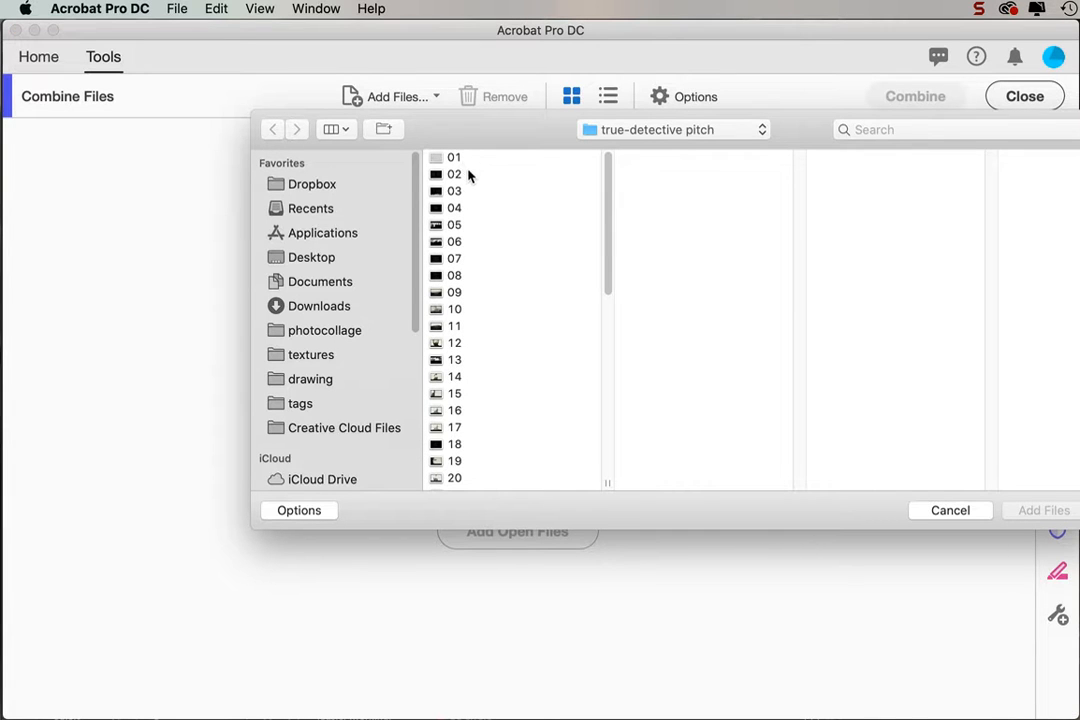
click(470, 175)
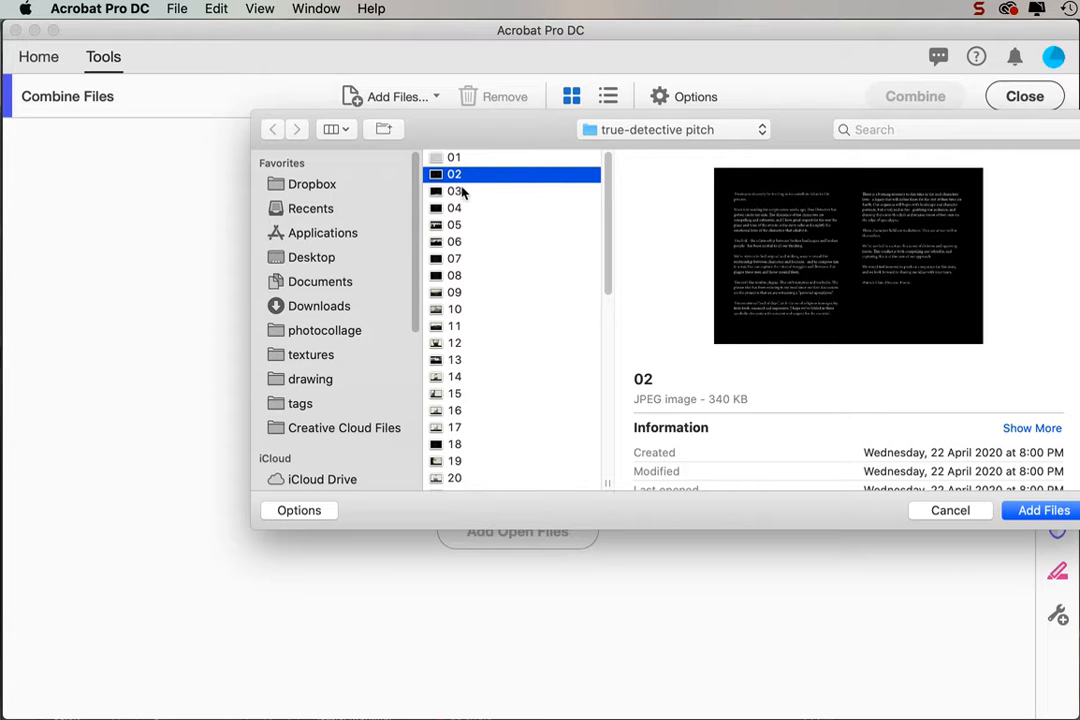
shift+click(470, 309)
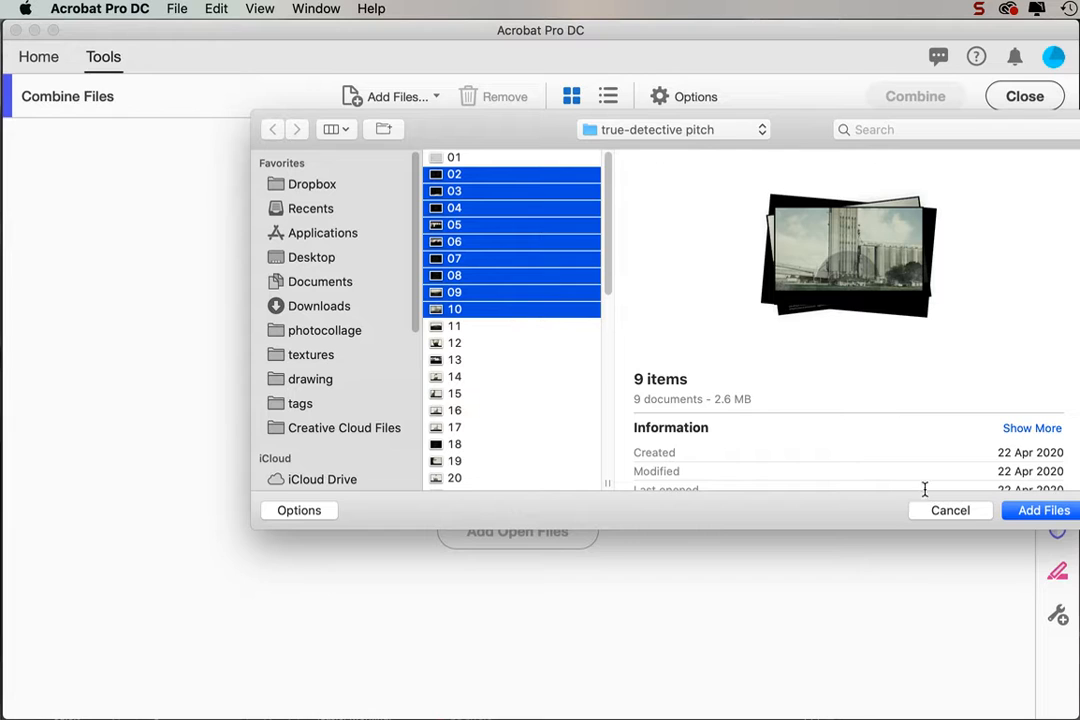
click(1018, 513)
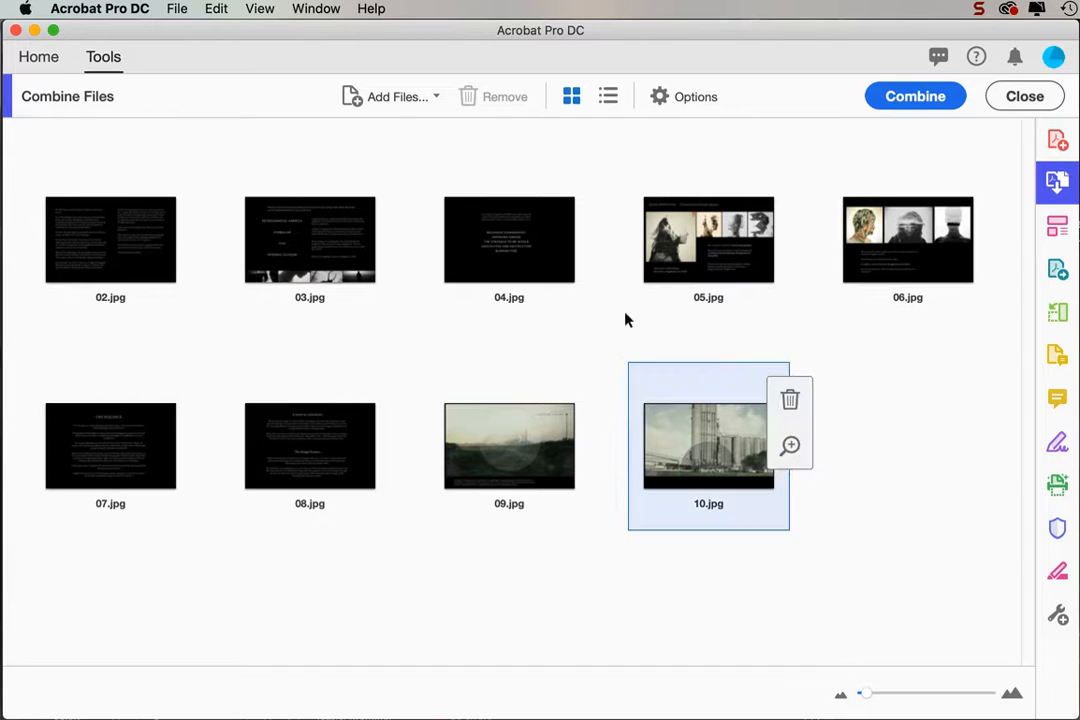
- Add the images 13, 17 to 24, 27 and 30 from the true-detective pitch folder to the files being combined
click(410, 100)
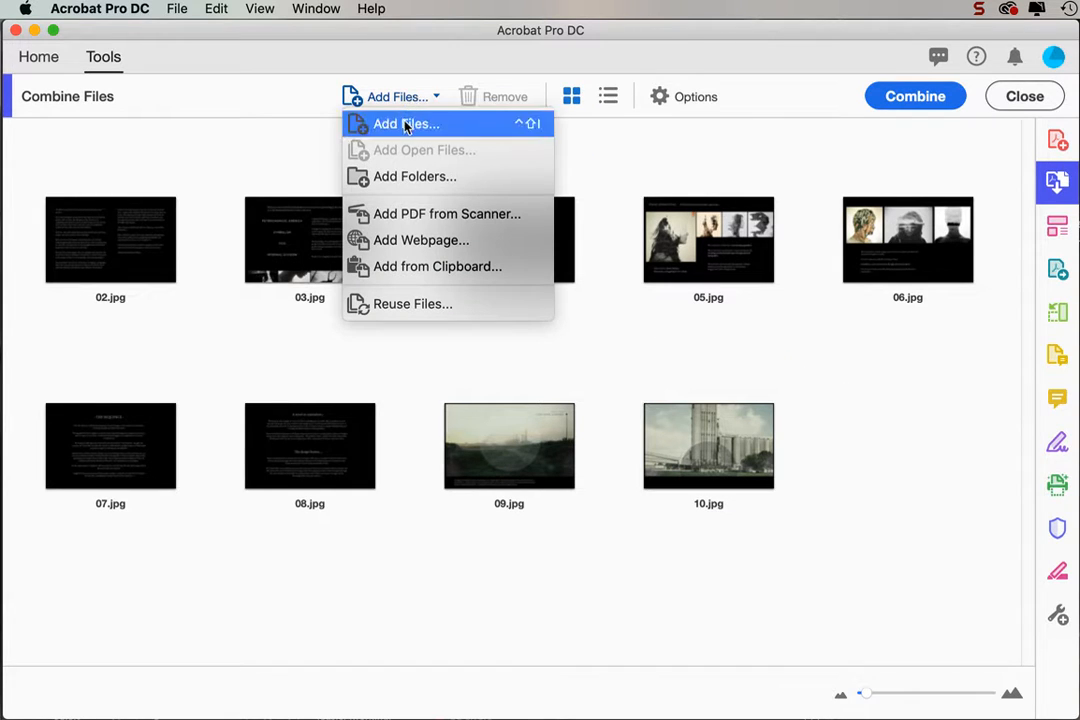
click(405, 123)
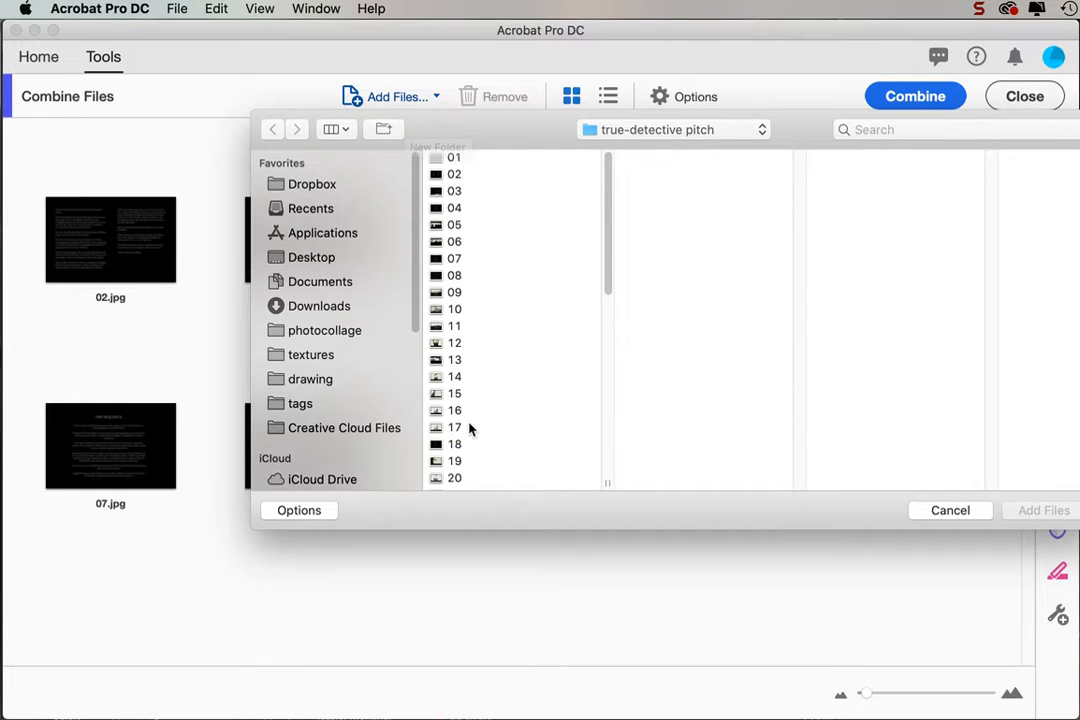
click(472, 427)
scroll(610, 281, down, 5)
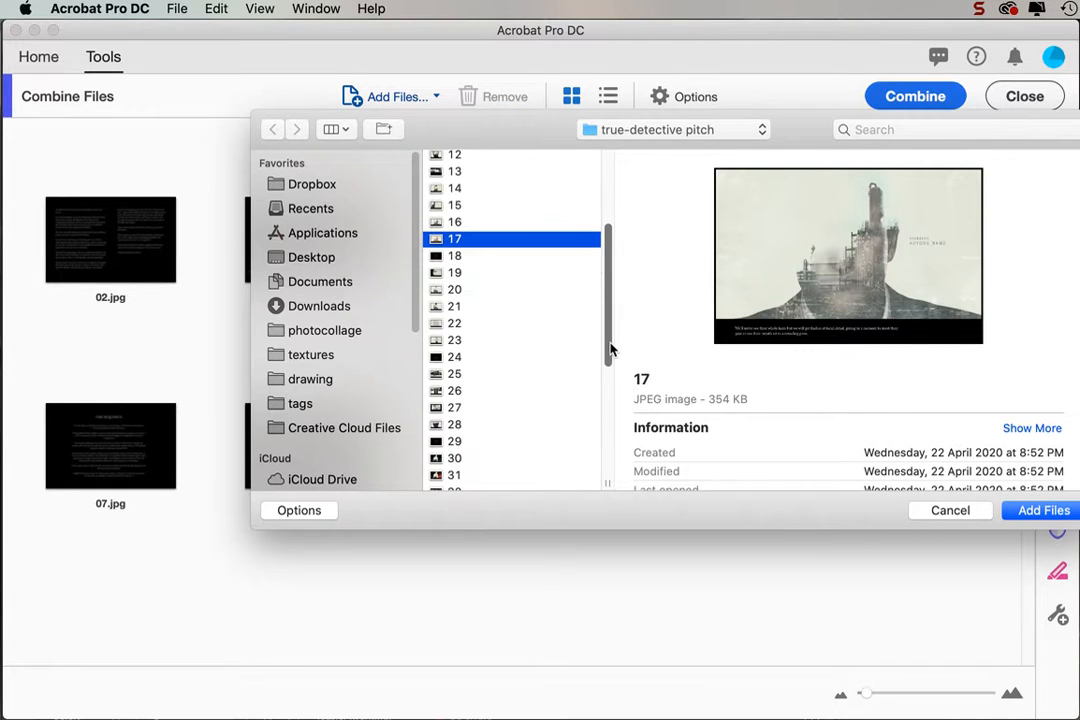
shift+click(481, 356)
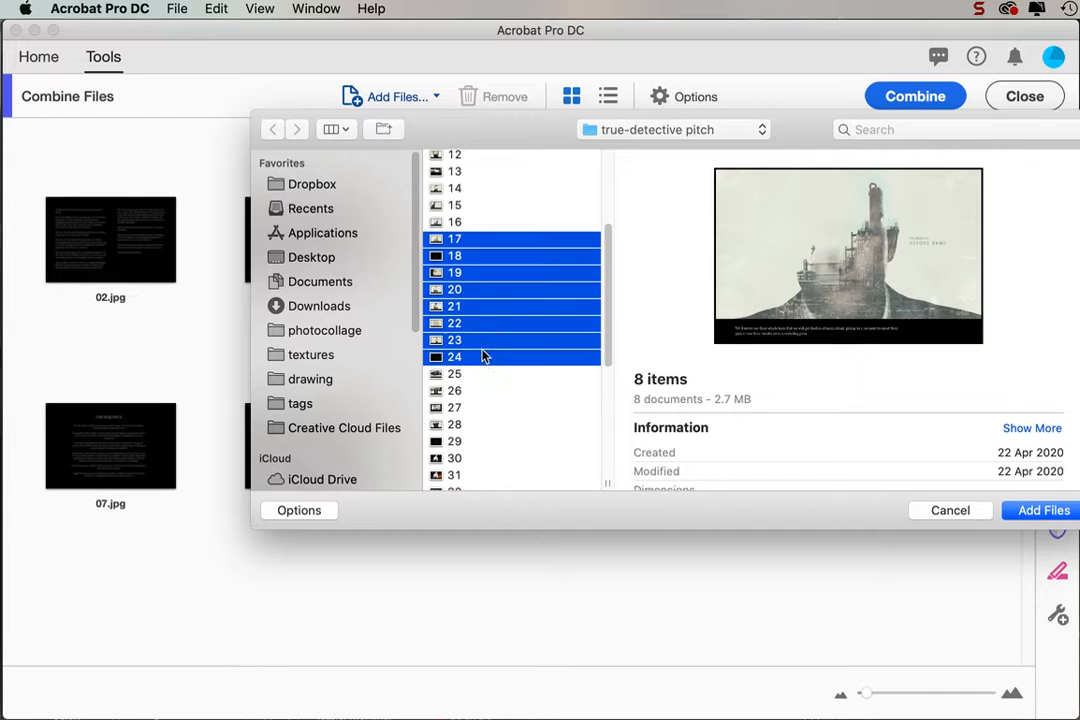
super+click(475, 408)
super+click(489, 458)
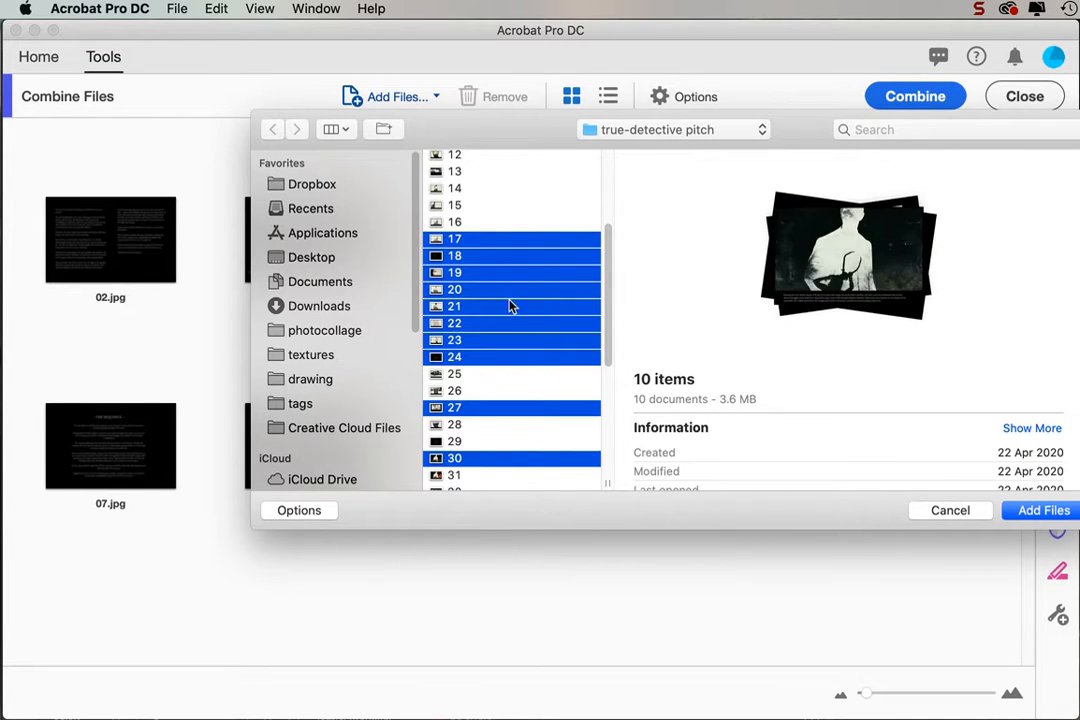
super+click(492, 172)
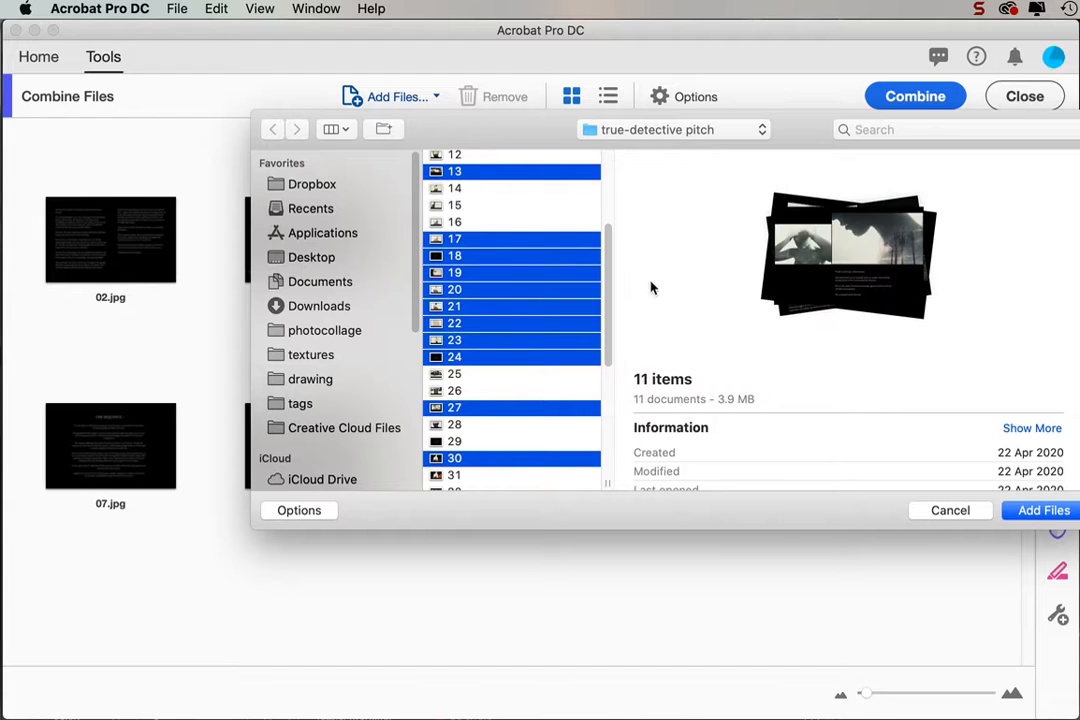
click(1040, 511)
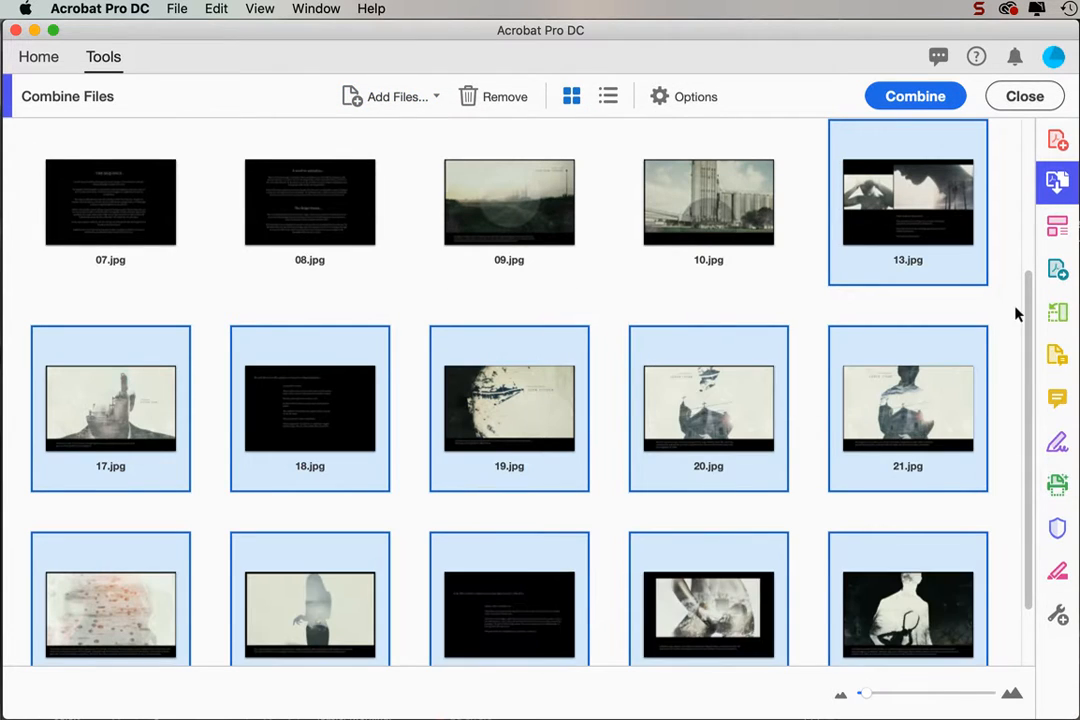
- Check the image order, combine the files into one PDF, and dismiss the assistive-technology reading options
scroll(1027, 250, up, 2)
scroll(1028, 210, up, 3)
scroll(1032, 282, down, 3)
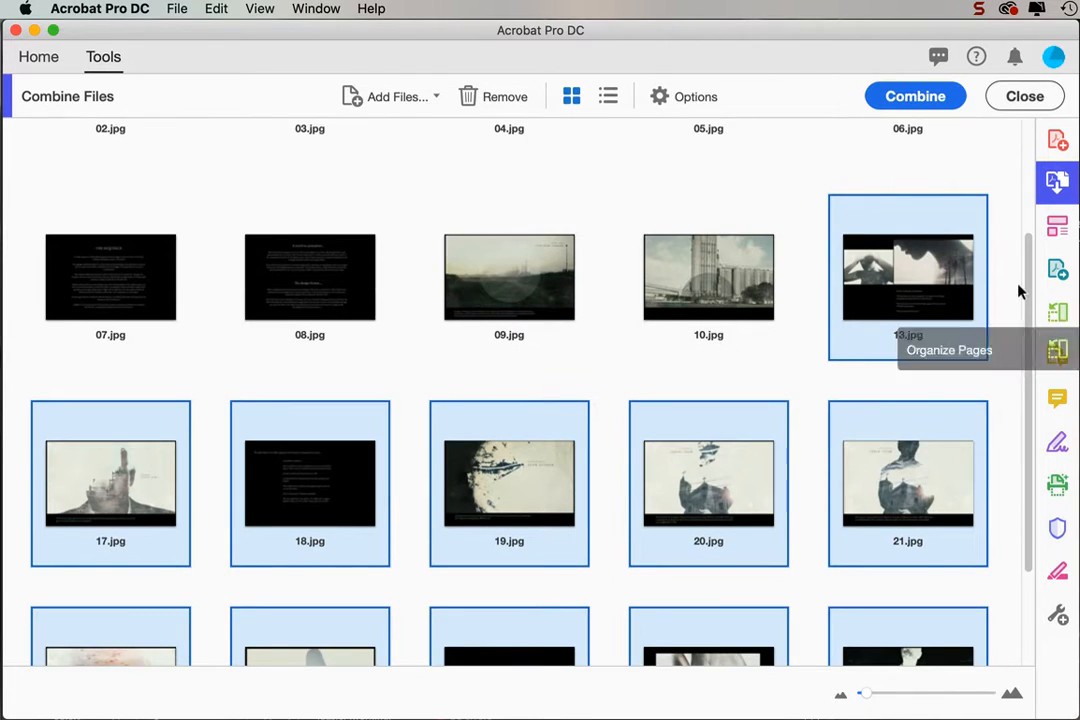
click(915, 97)
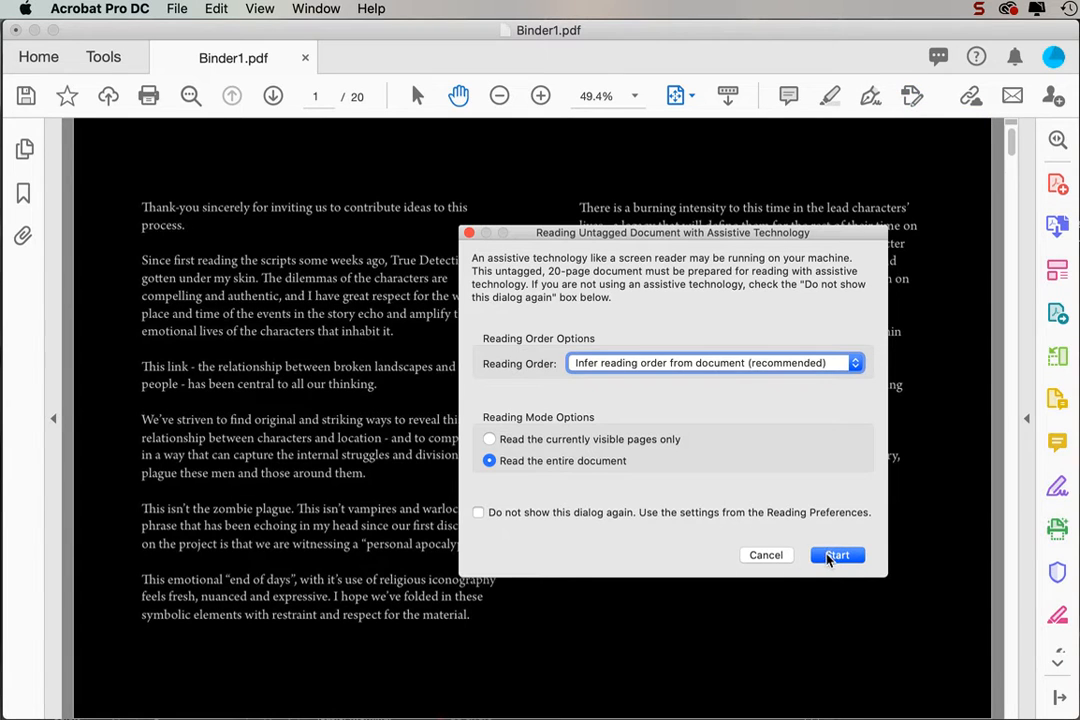
click(767, 556)
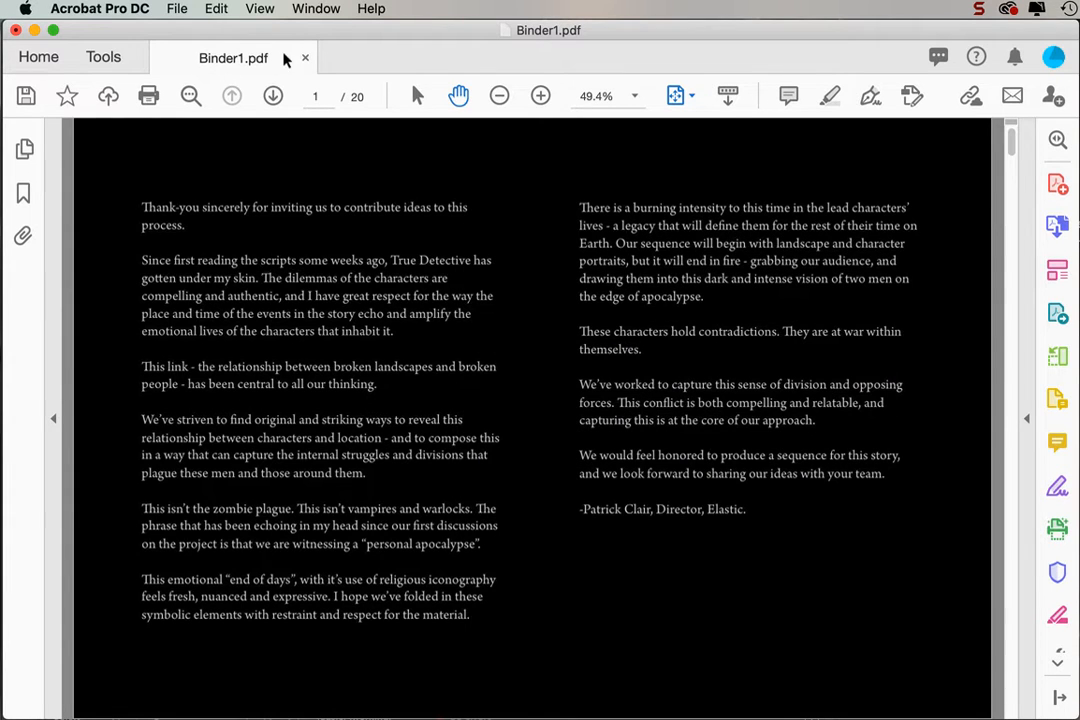
- Save the combined PDF to the Desktop as ade1
click(172, 9)
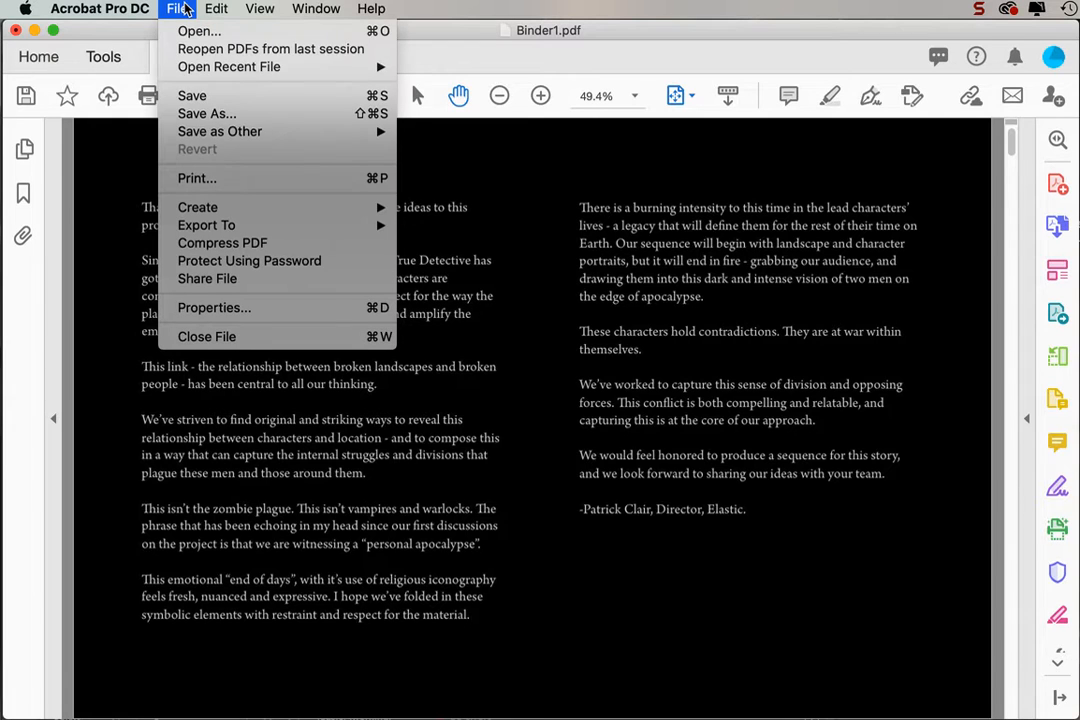
click(203, 114)
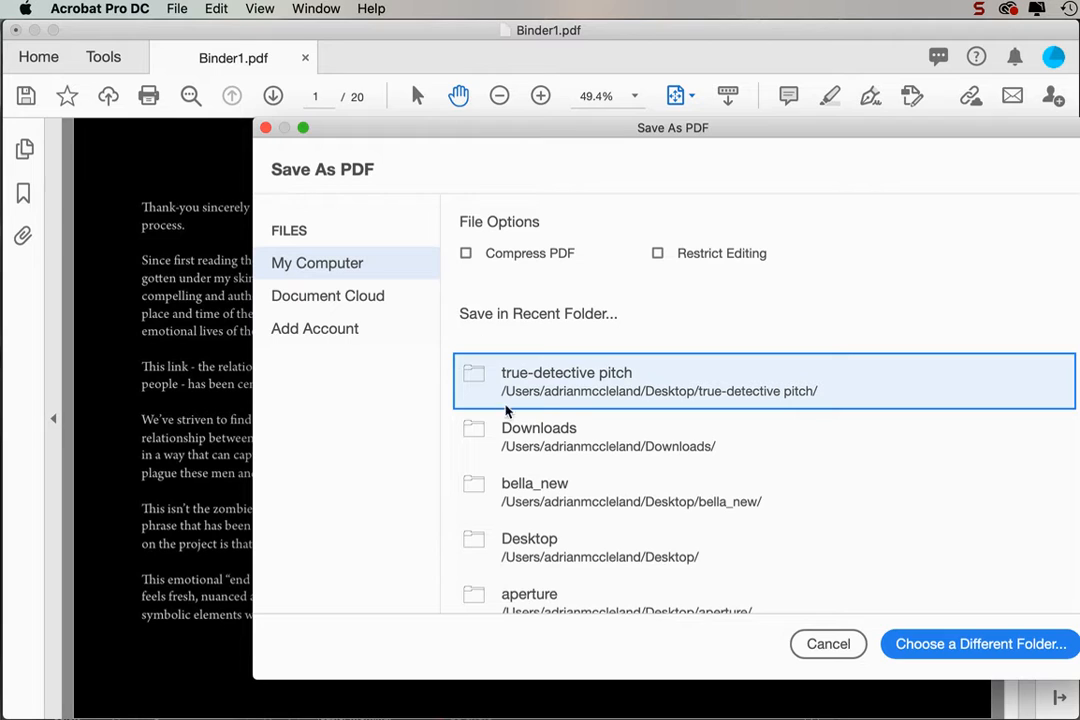
click(341, 267)
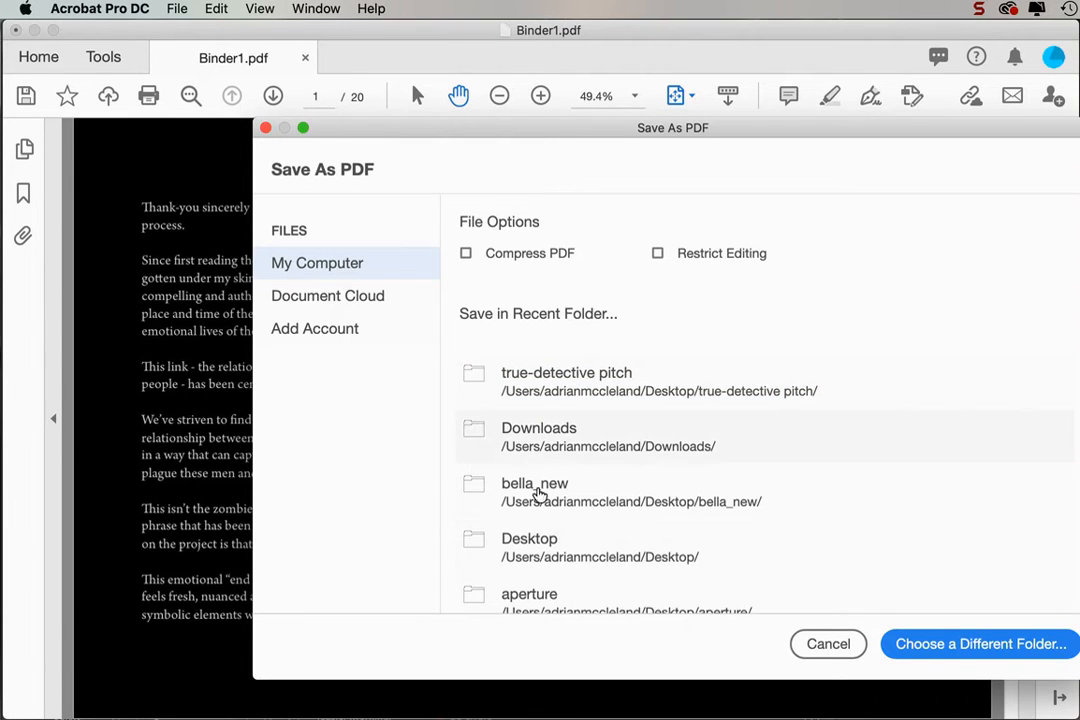
click(522, 548)
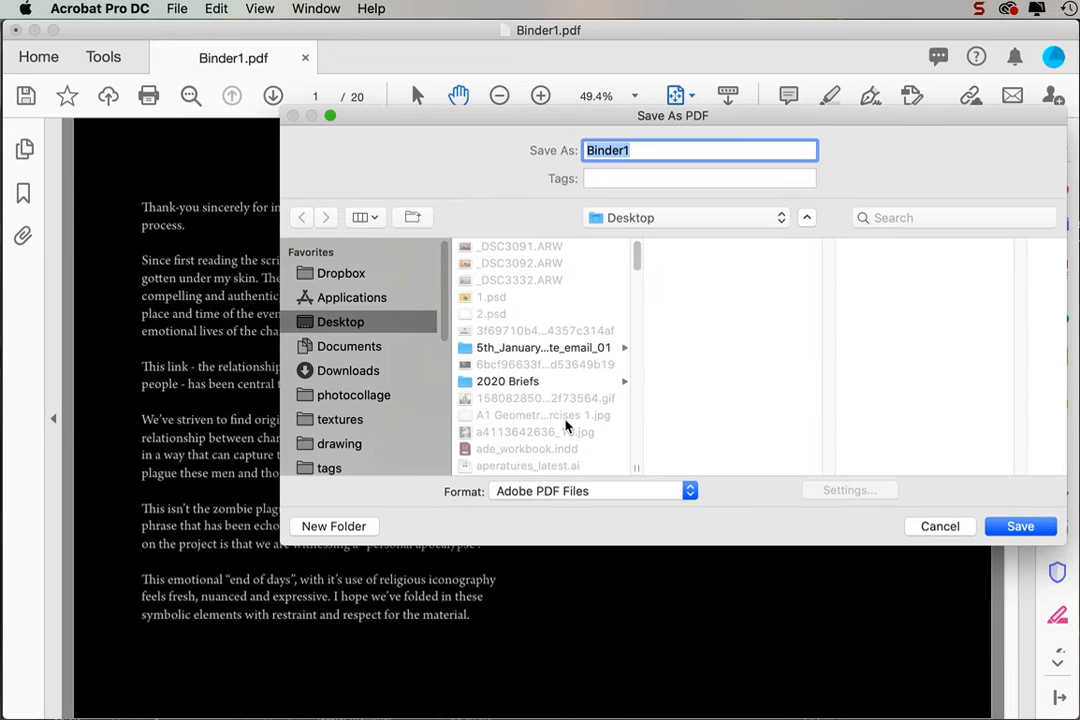
text(ade1)
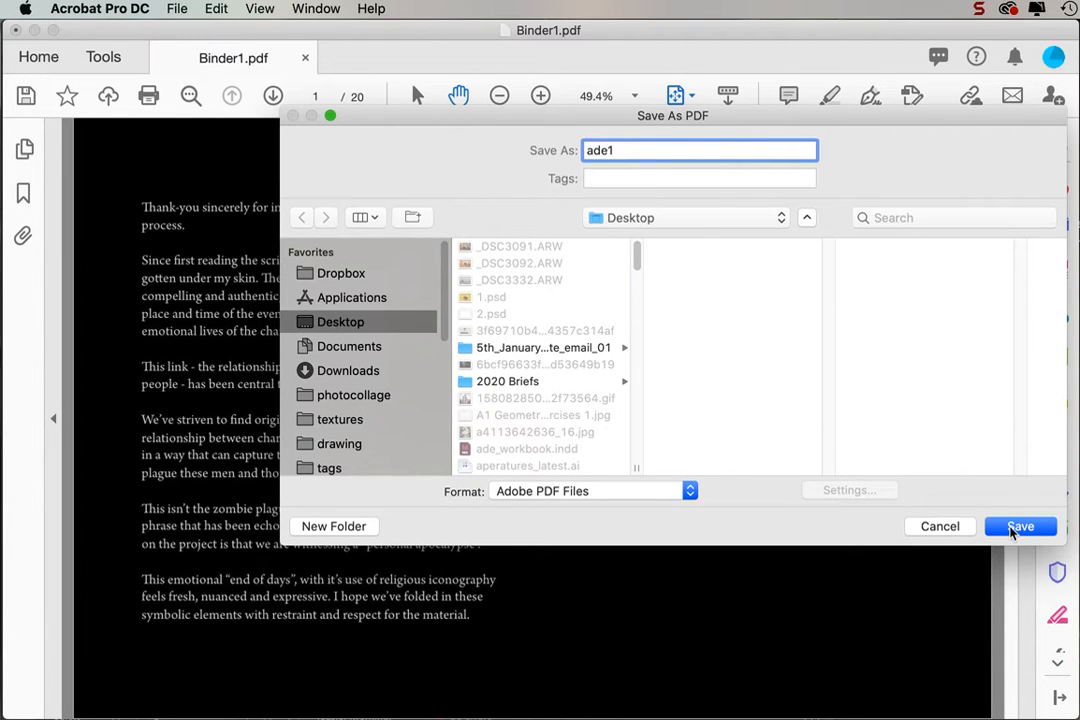
click(1013, 531)
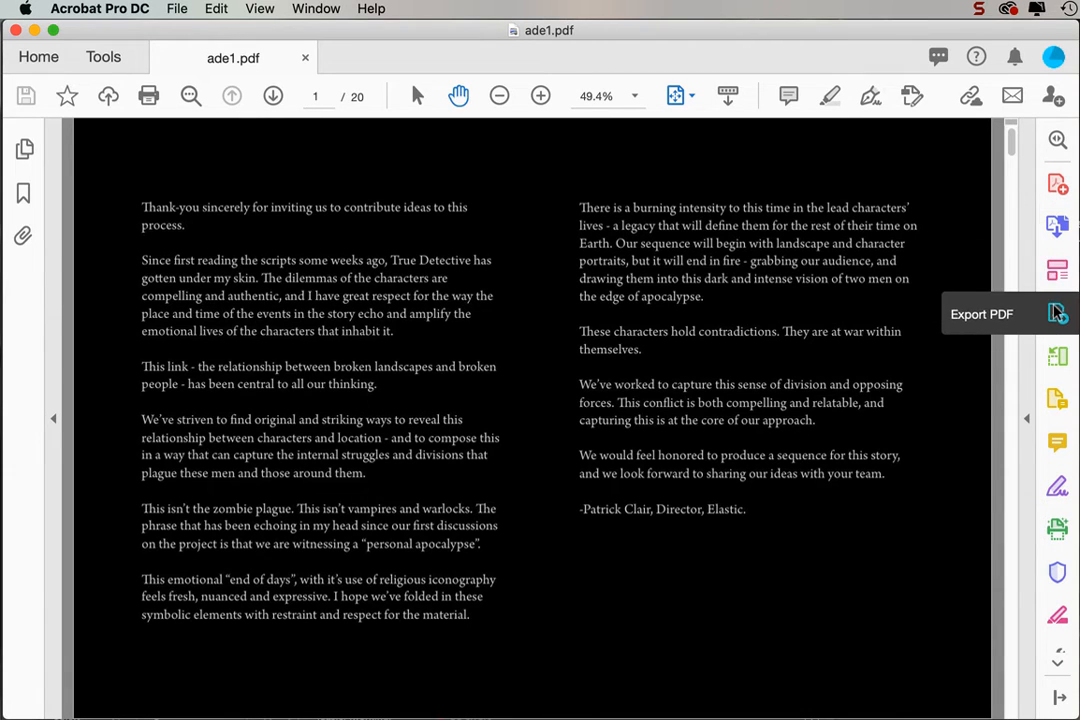
- In Organize Pages, delete the opening text page and move the page with three head portraits to the front
click(1060, 359)
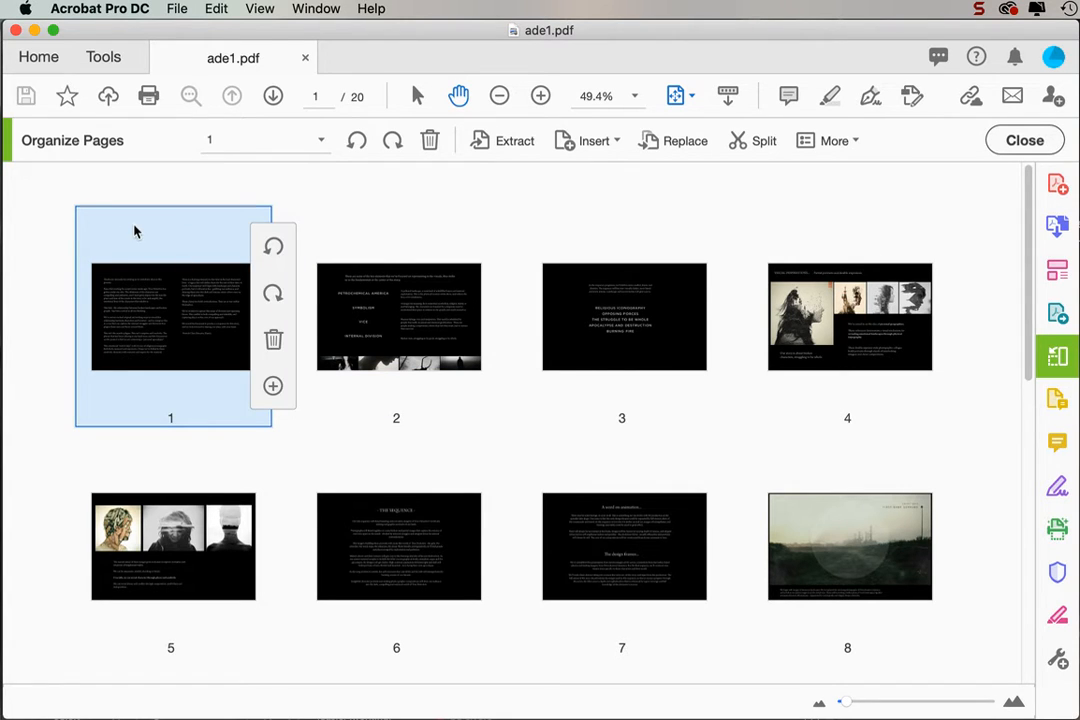
key(Delete)
click(815, 294)
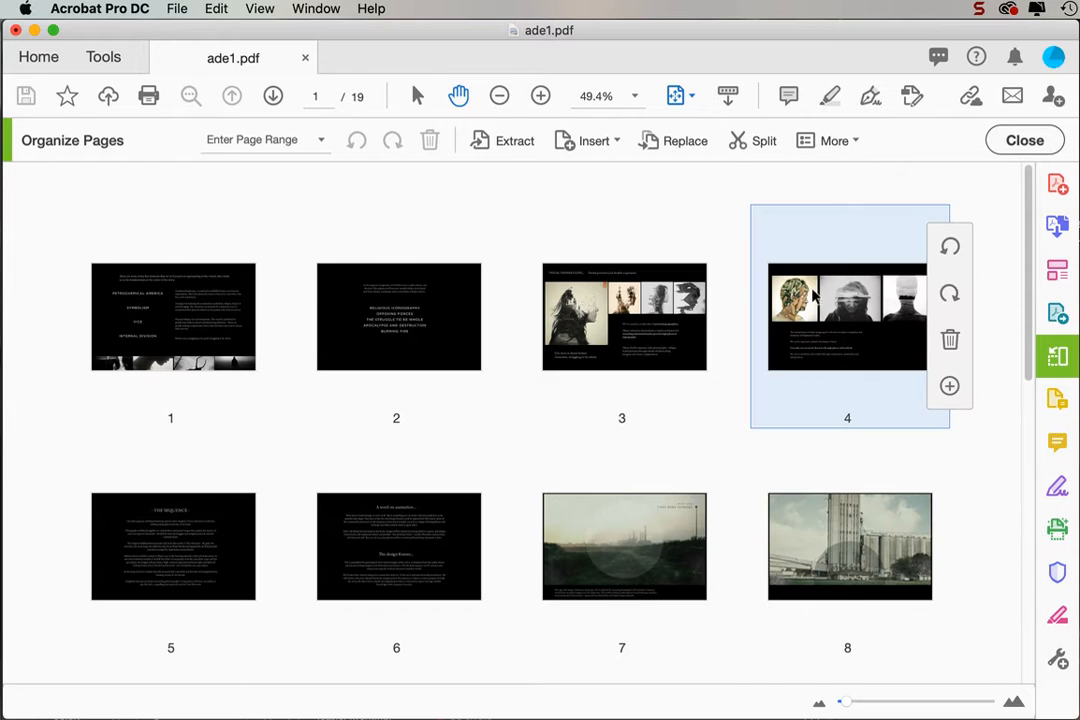
drag(840, 322, 100, 335)
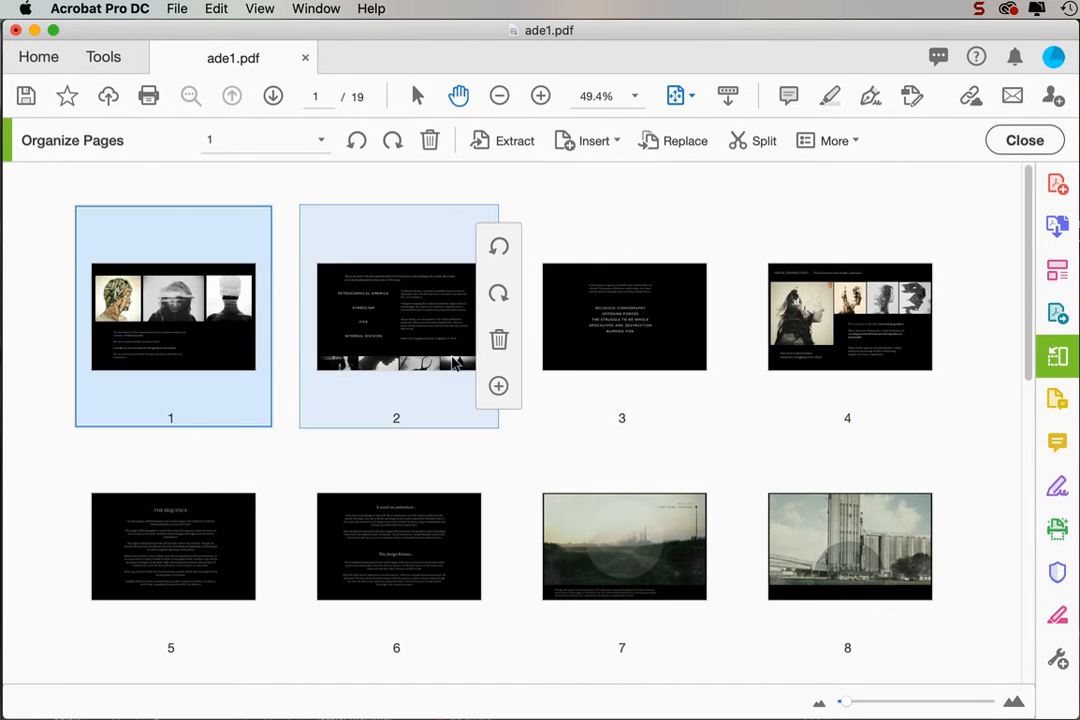
drag(845, 325, 634, 332)
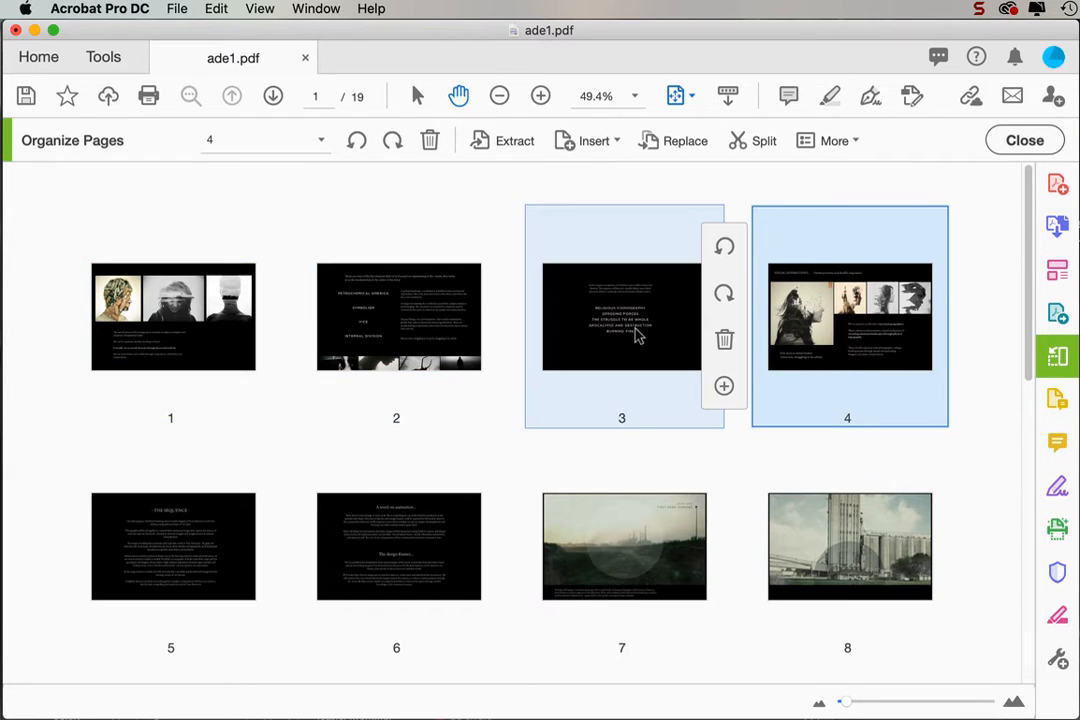
- With page 2 selected, choose bowie.pdf from the Desktop's bowie folder as the file to insert
click(398, 306)
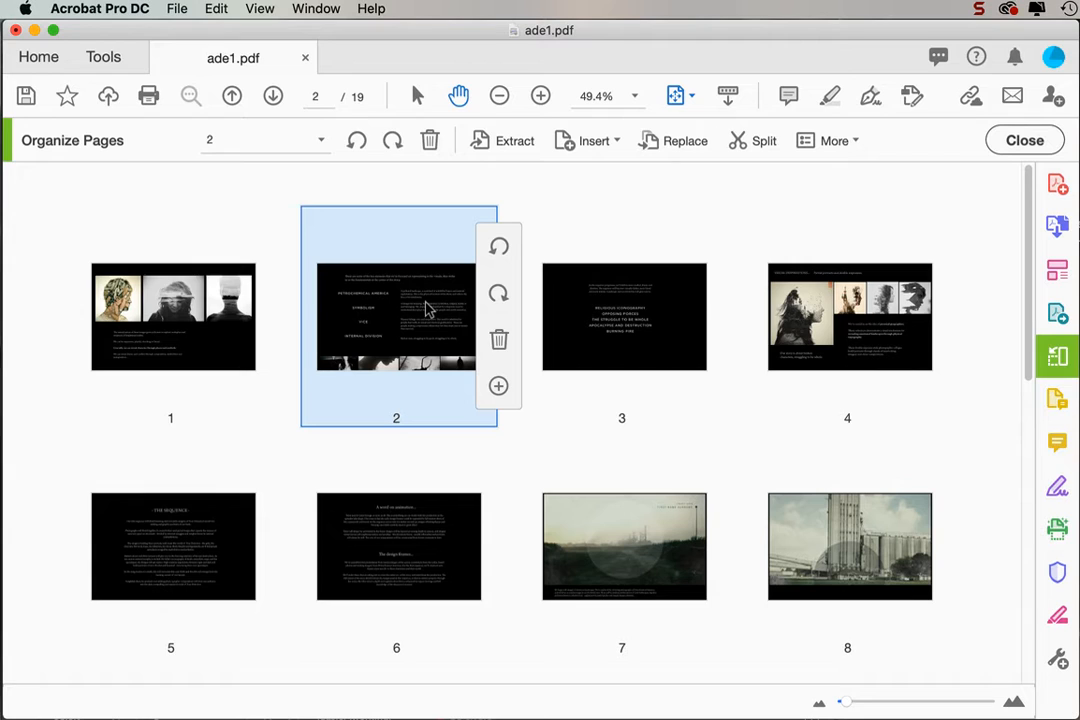
click(598, 141)
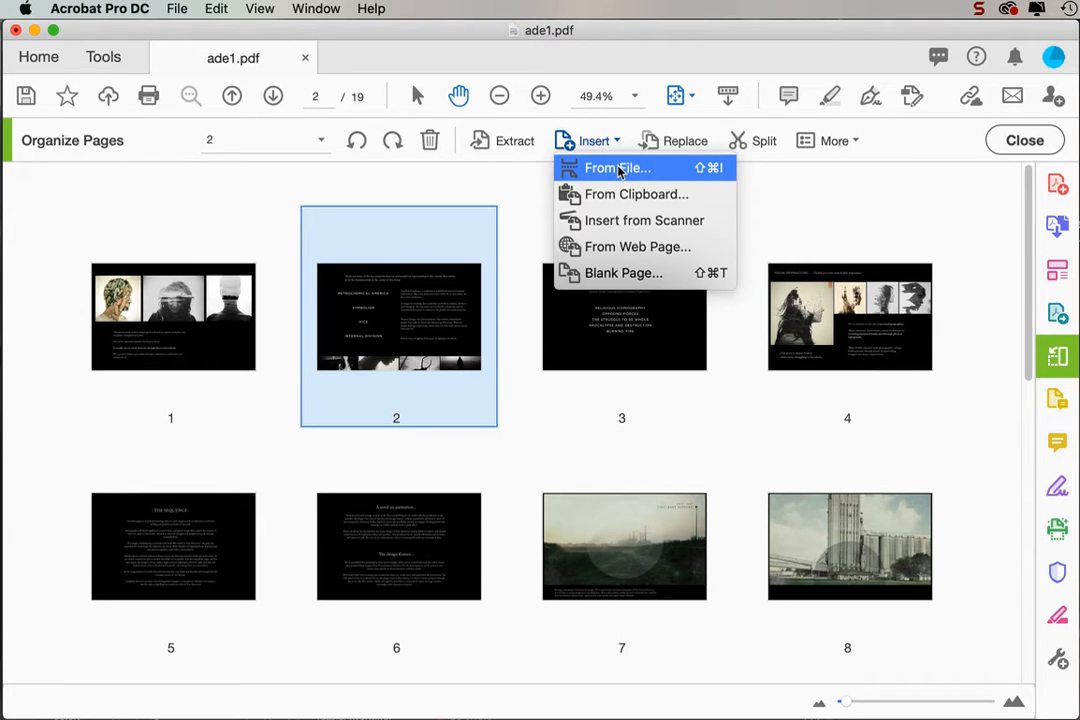
click(617, 169)
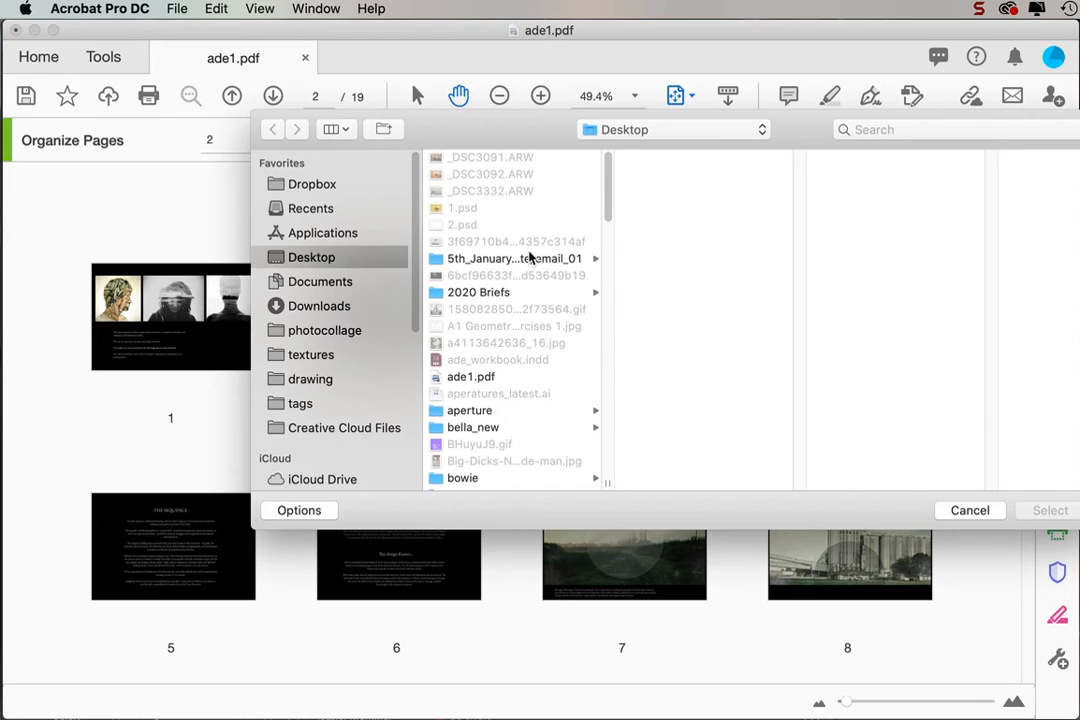
scroll(604, 210, down, 3)
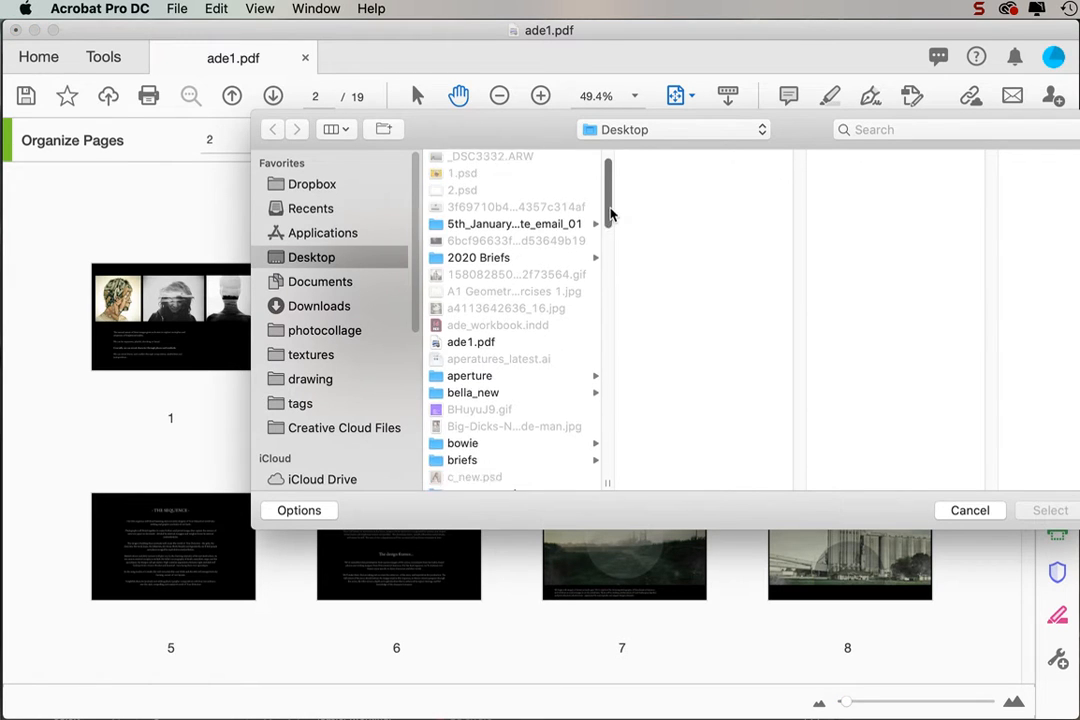
click(481, 333)
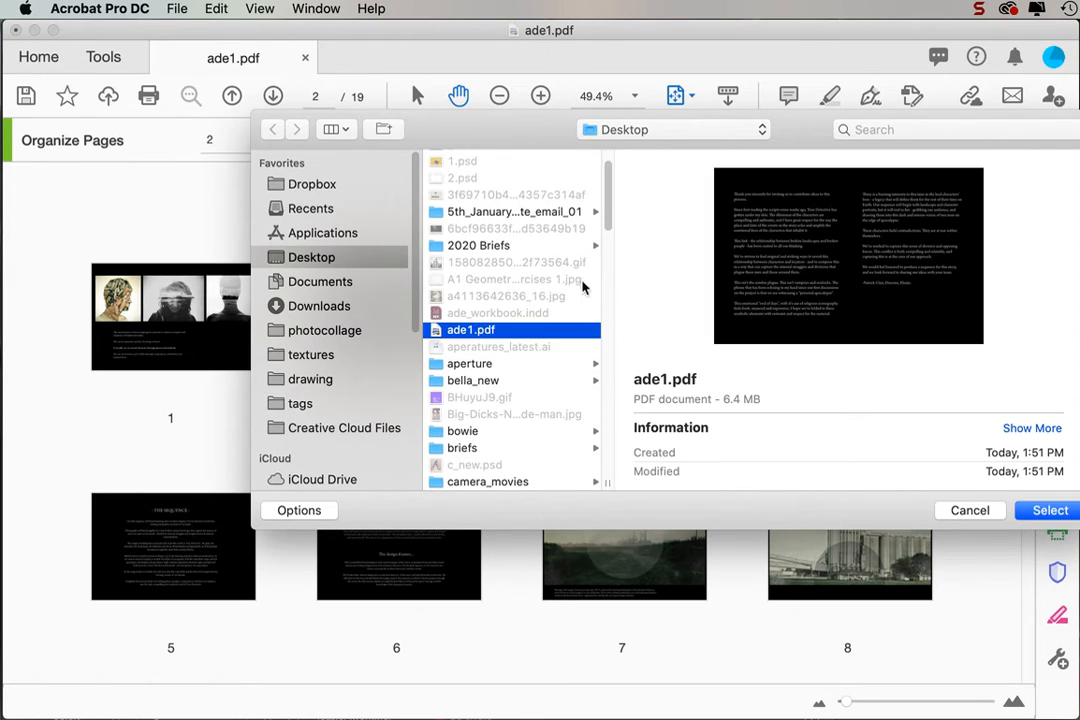
click(494, 432)
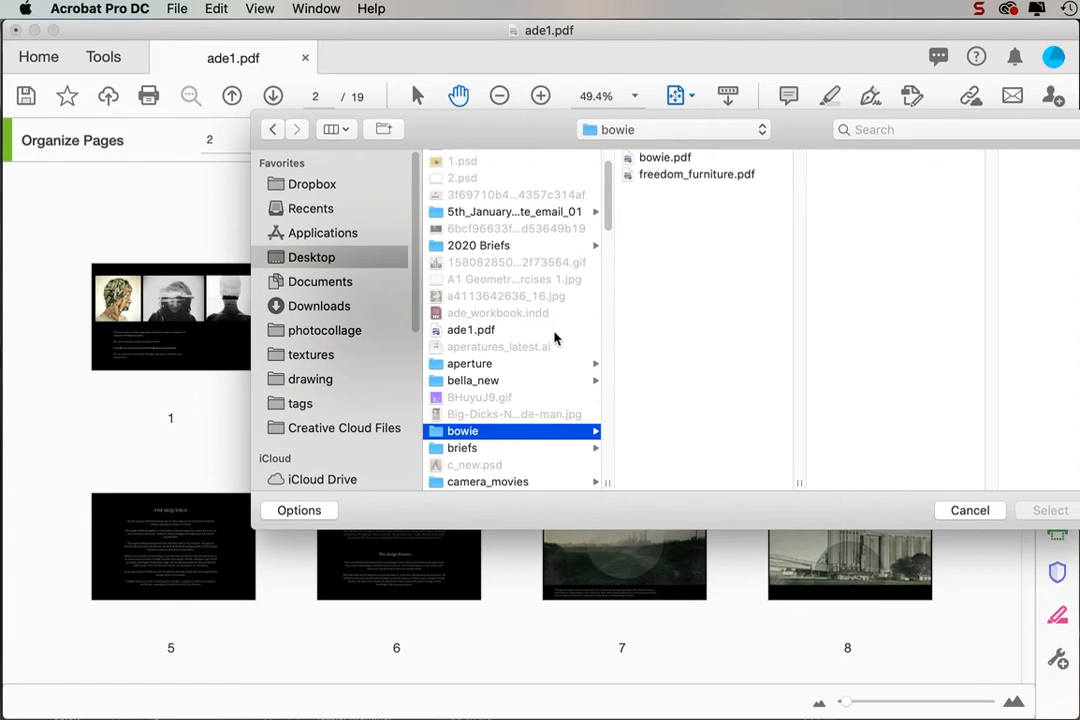
click(655, 160)
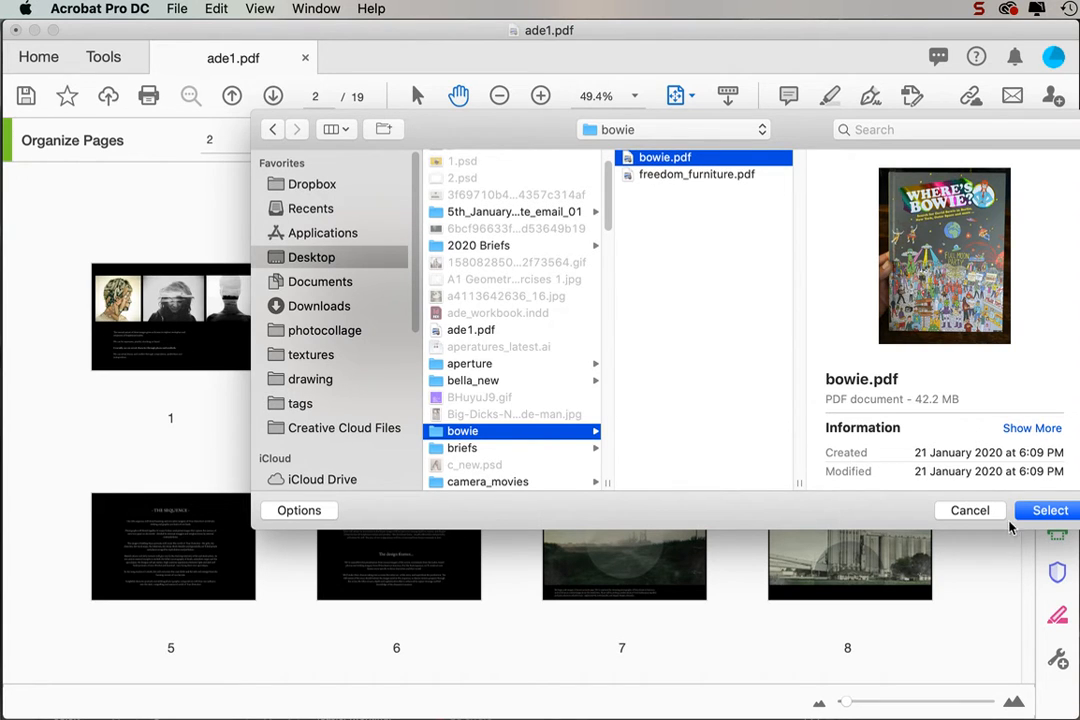
click(1048, 511)
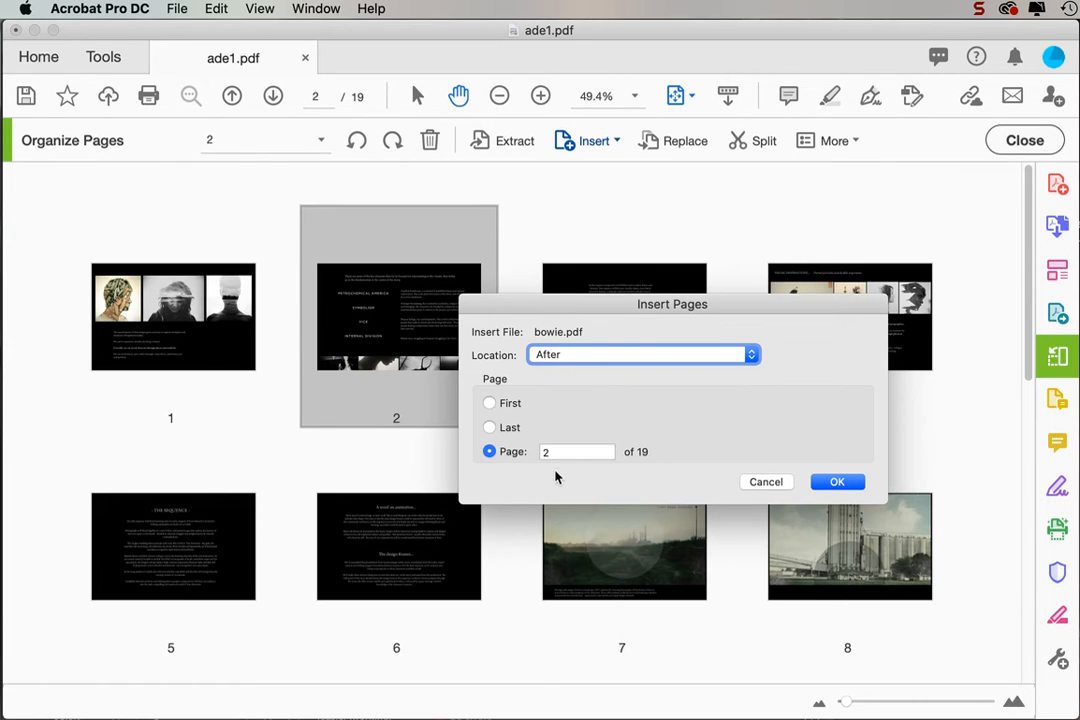
- Set the insert location to before page 2 and insert the bowie.pdf pages
click(589, 356)
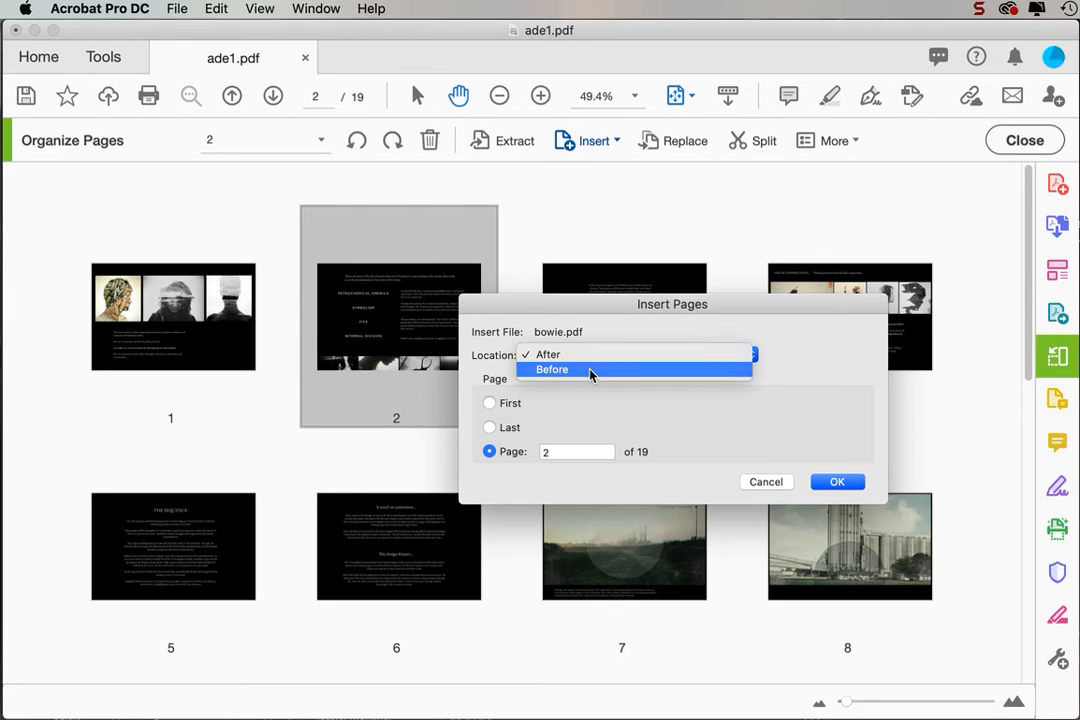
click(591, 370)
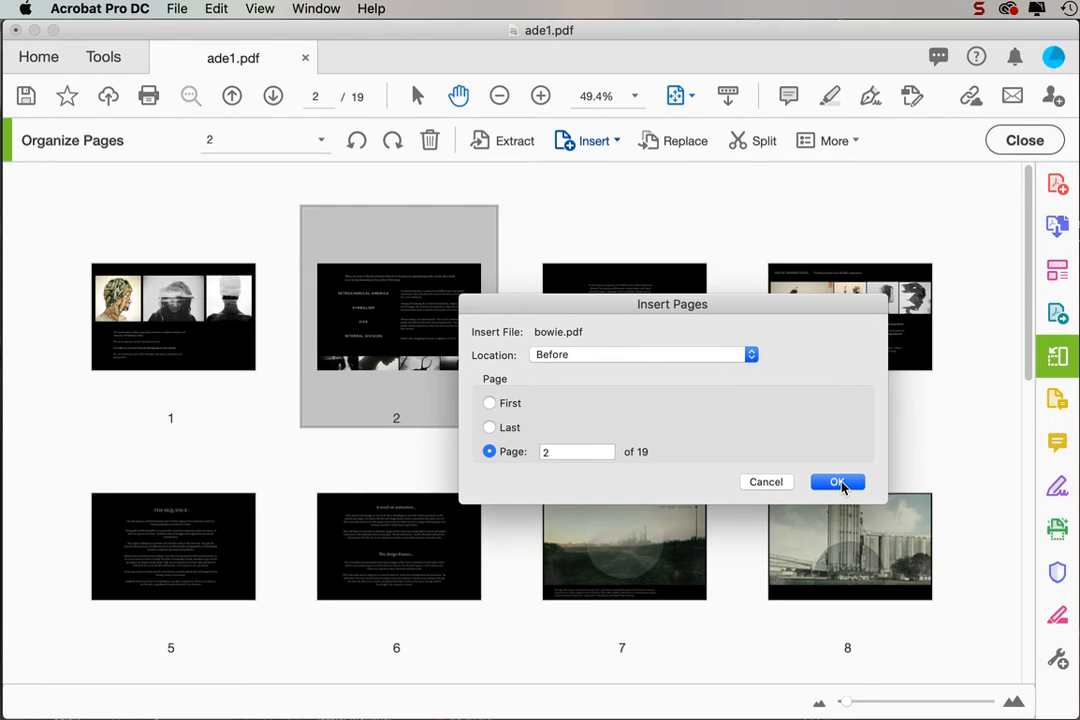
click(839, 484)
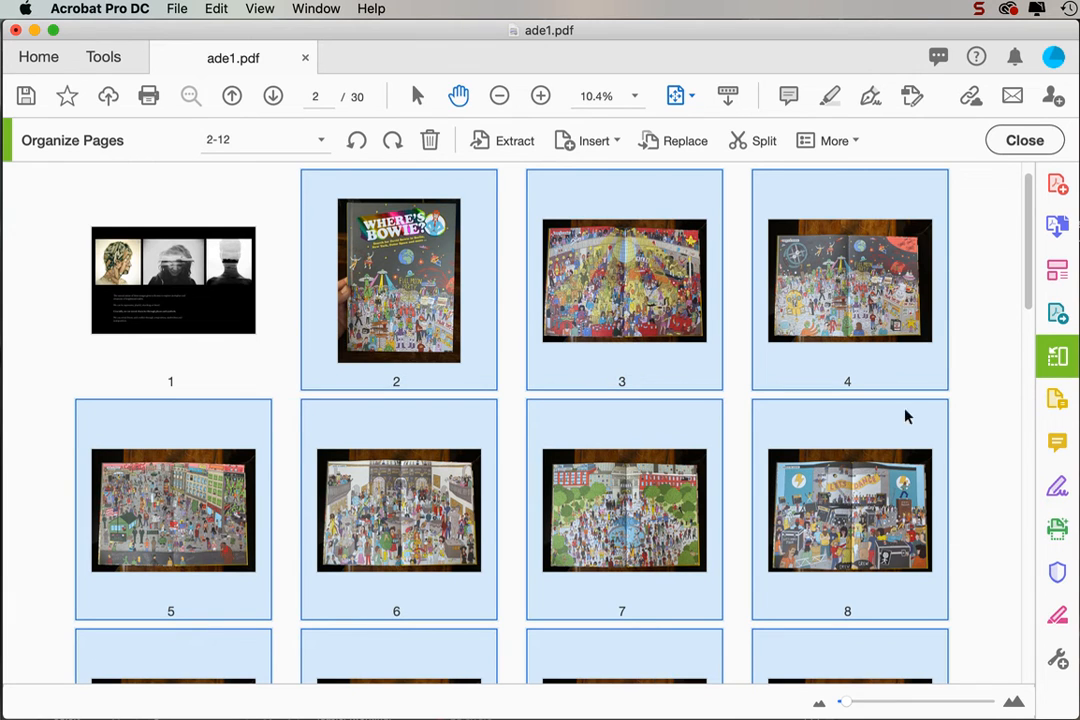
- Deselect the inserted pages, look over the document's page order, and close Organize Pages
click(997, 498)
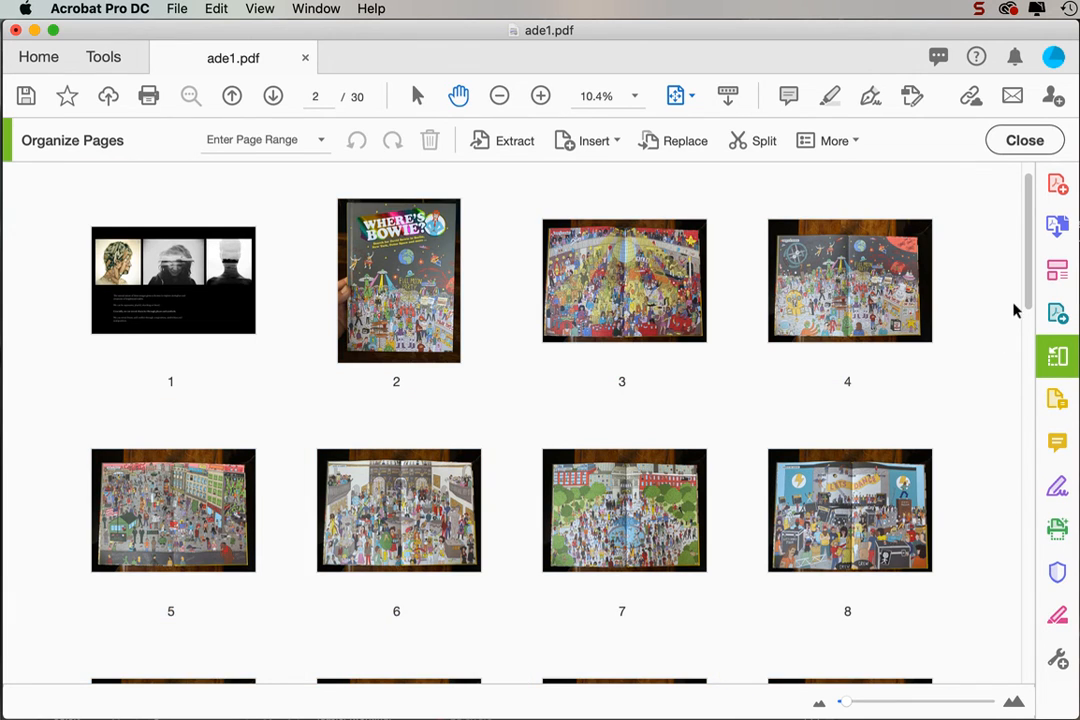
scroll(1037, 308, down, 4)
scroll(1044, 480, down, 10)
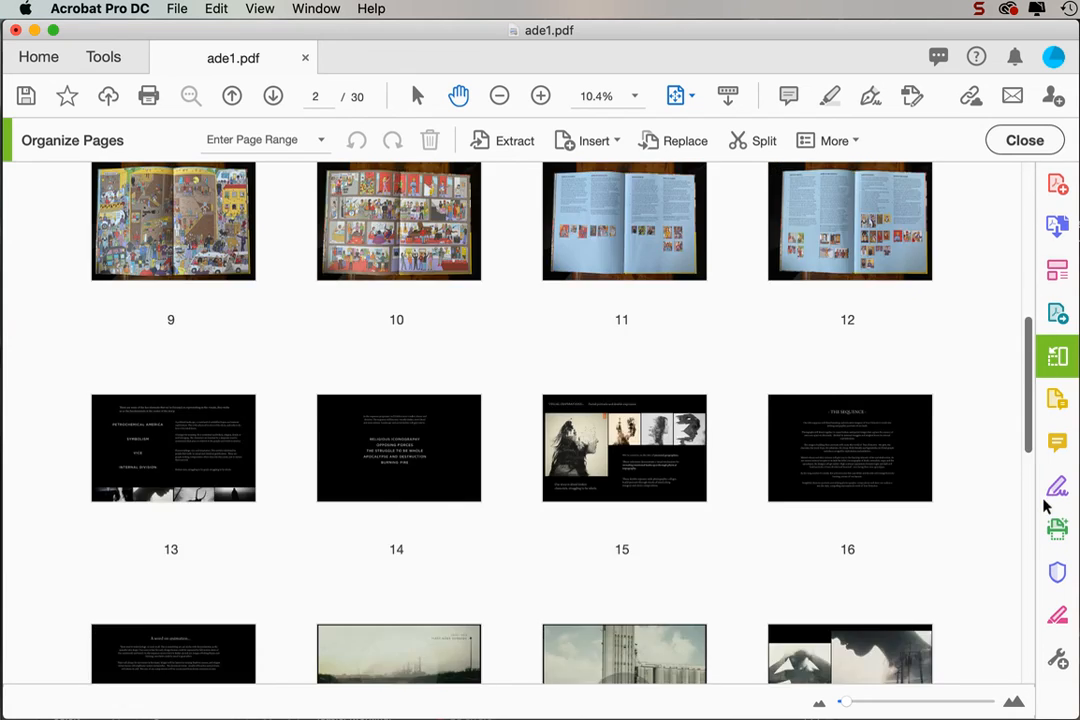
scroll(1030, 400, up, 15)
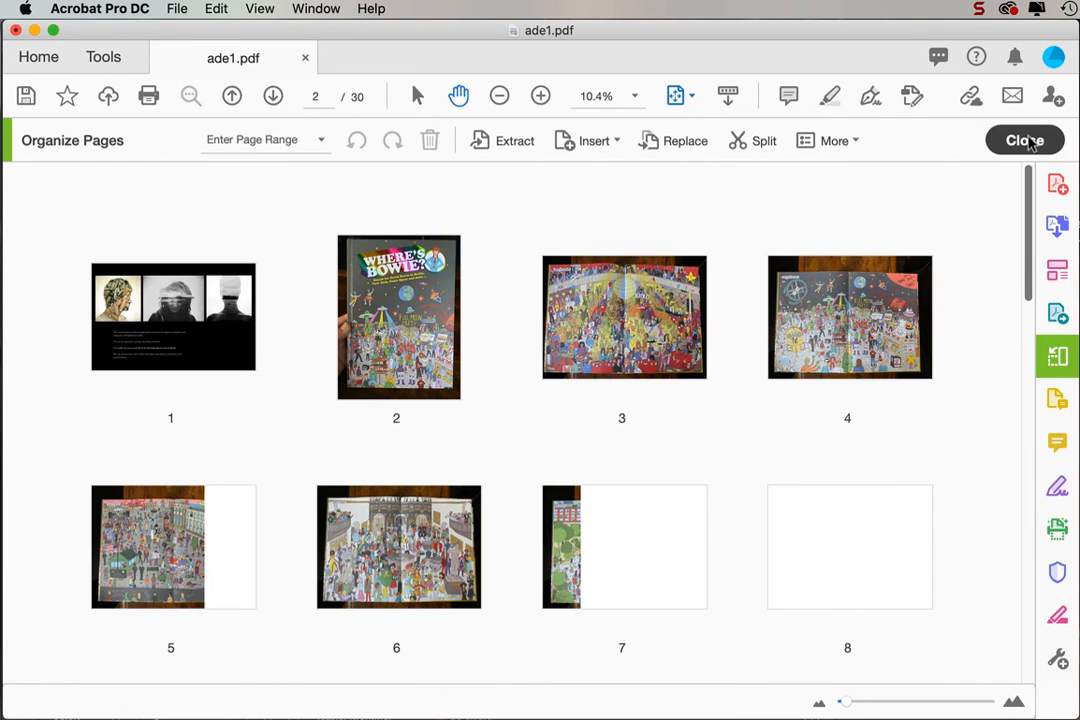
click(1027, 140)
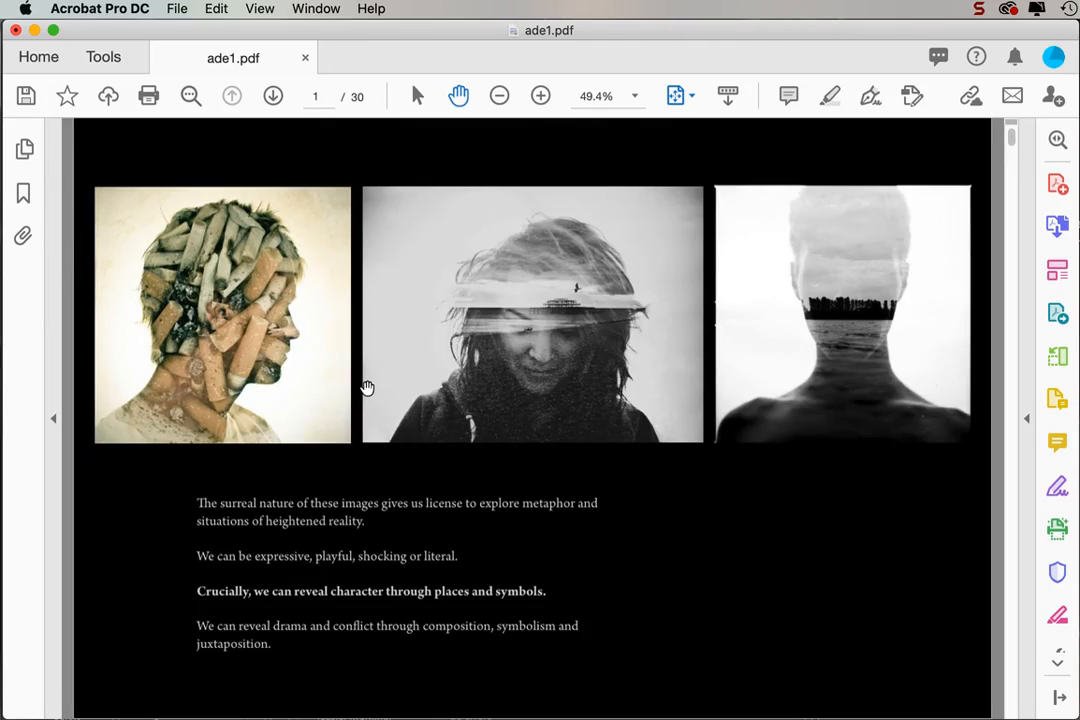
- Reopen Organize Pages and delete pages 5-12 of the inserted Bowie book pages from the document
scroll(367, 388, down, 7)
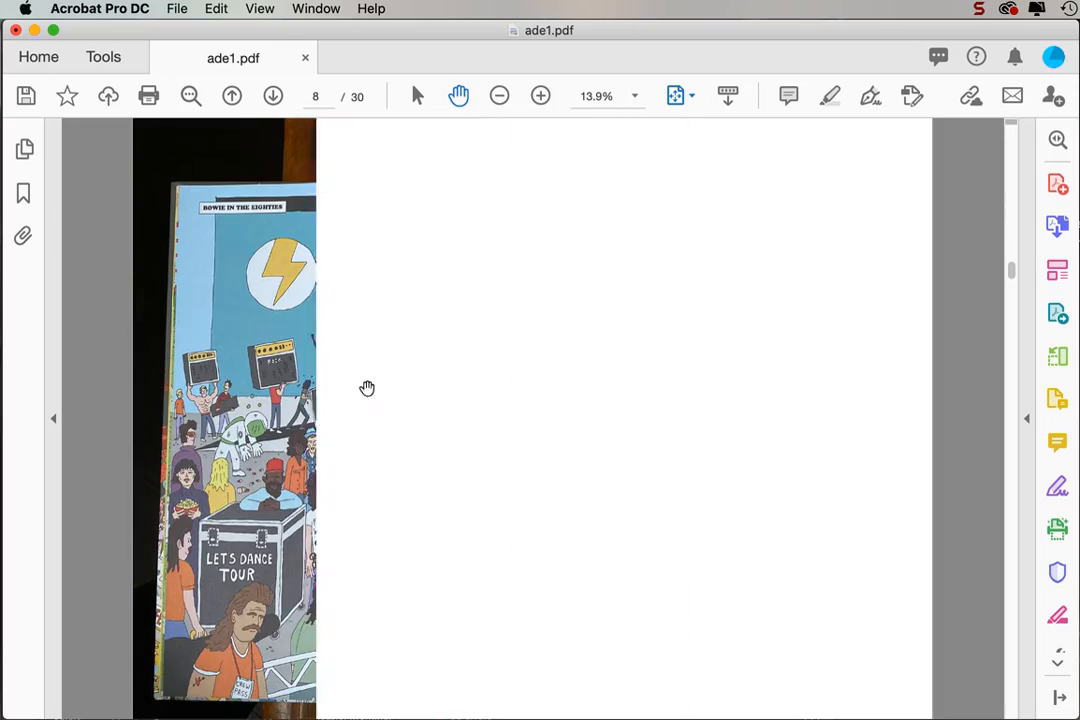
scroll(367, 388, down, 4)
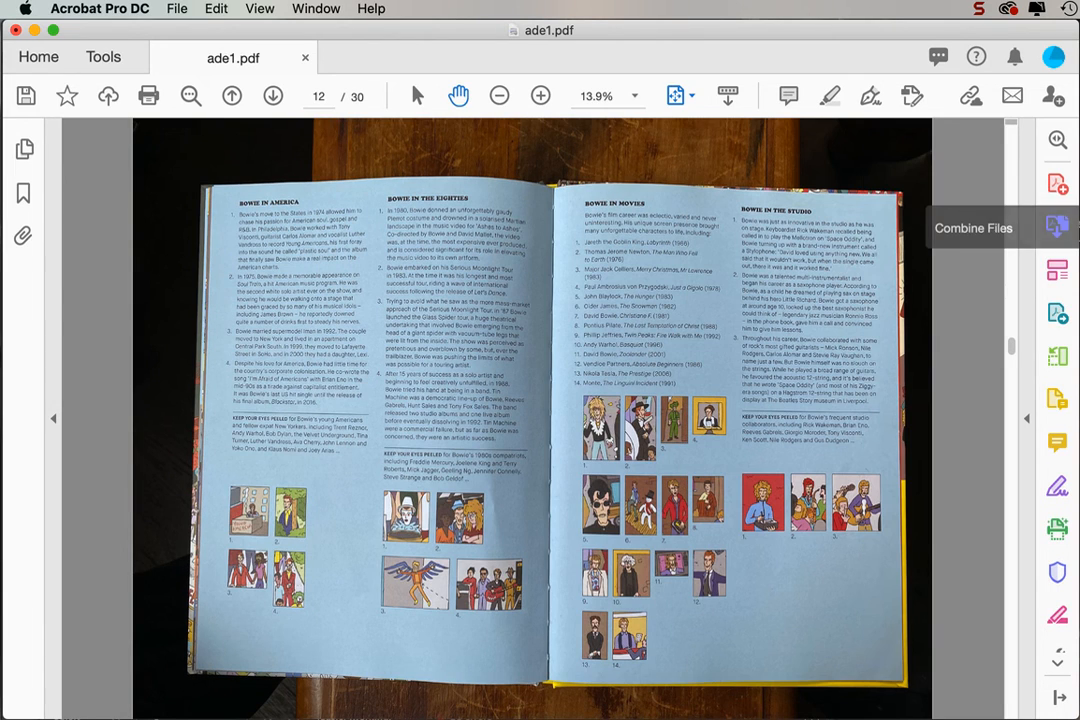
click(1058, 357)
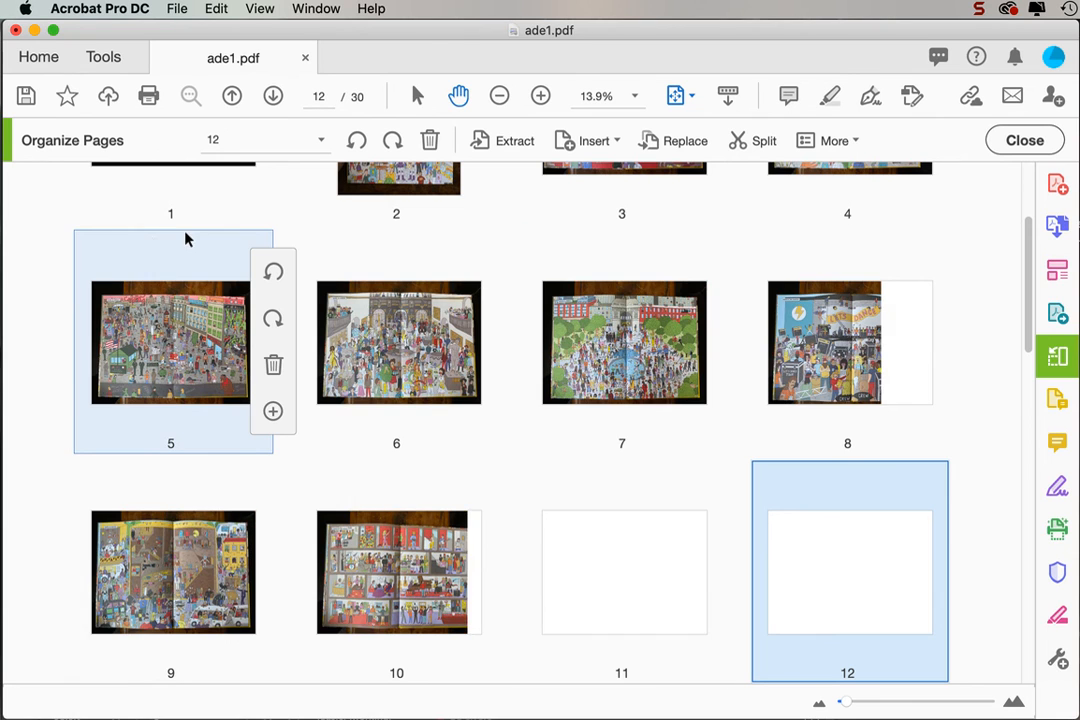
drag(36, 248, 958, 620)
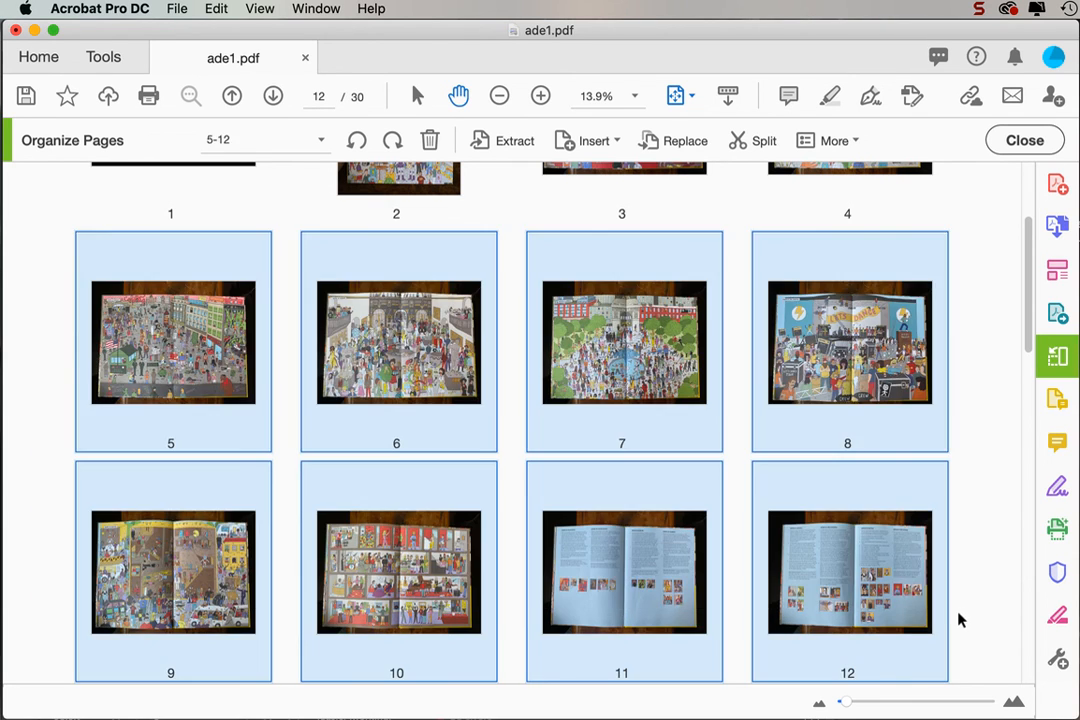
key(Delete)
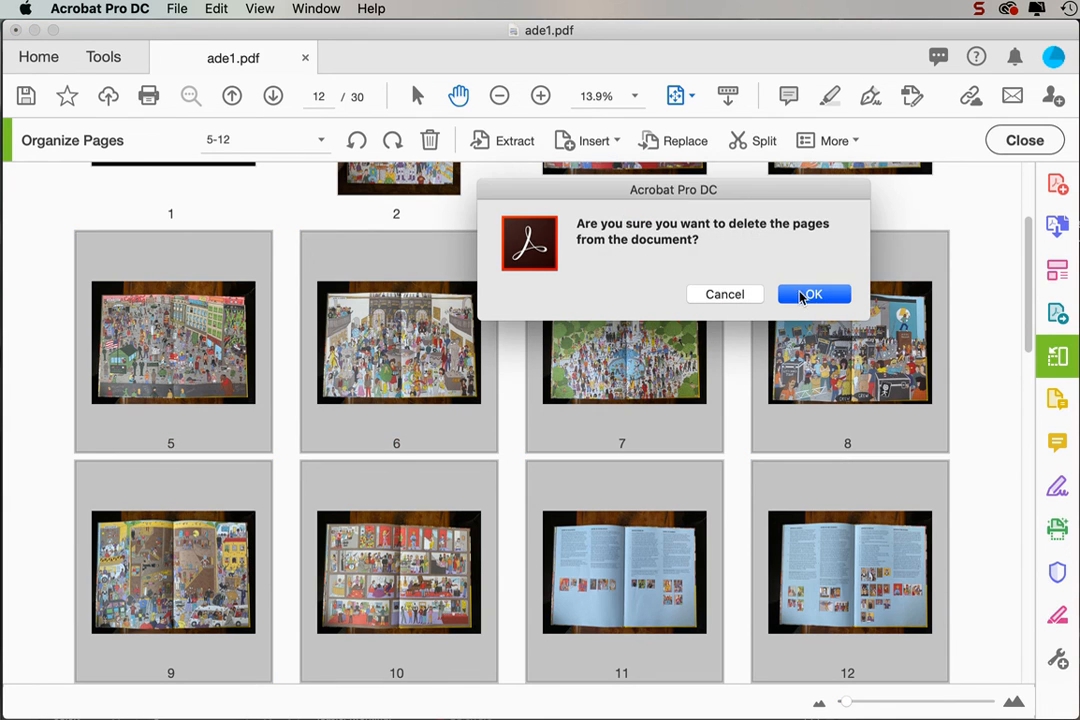
click(815, 300)
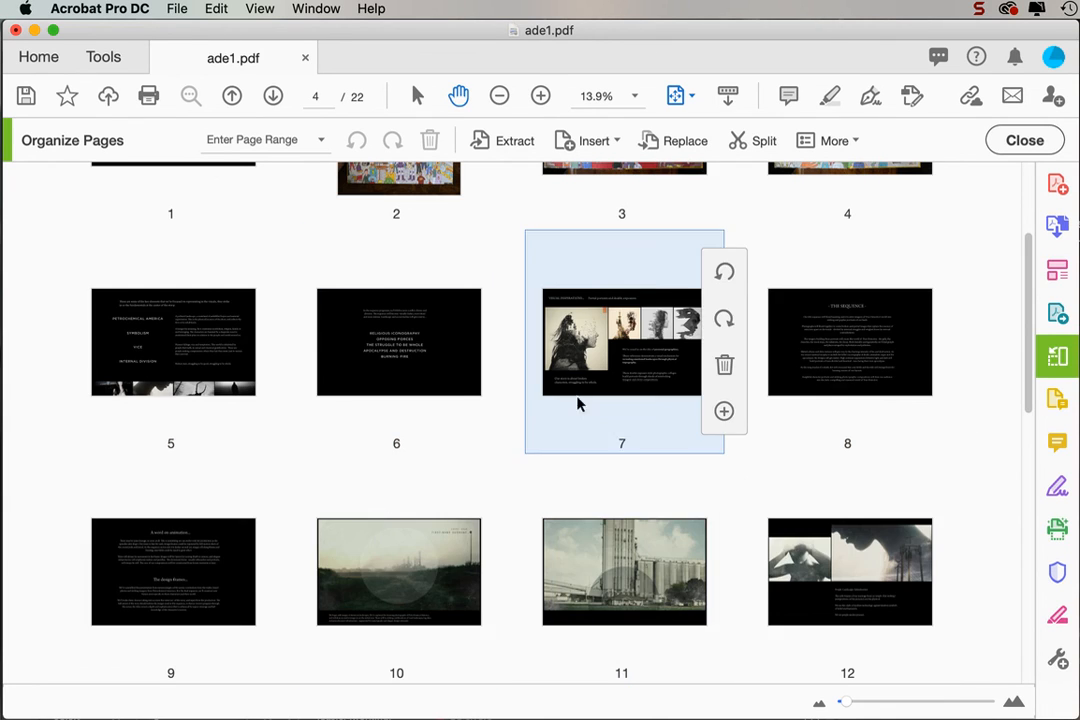
- Delete the remaining Bowie book pages 2-4 from the document and close Organize Pages
scroll(578, 405, up, 3)
drag(320, 186, 845, 443)
key(Delete)
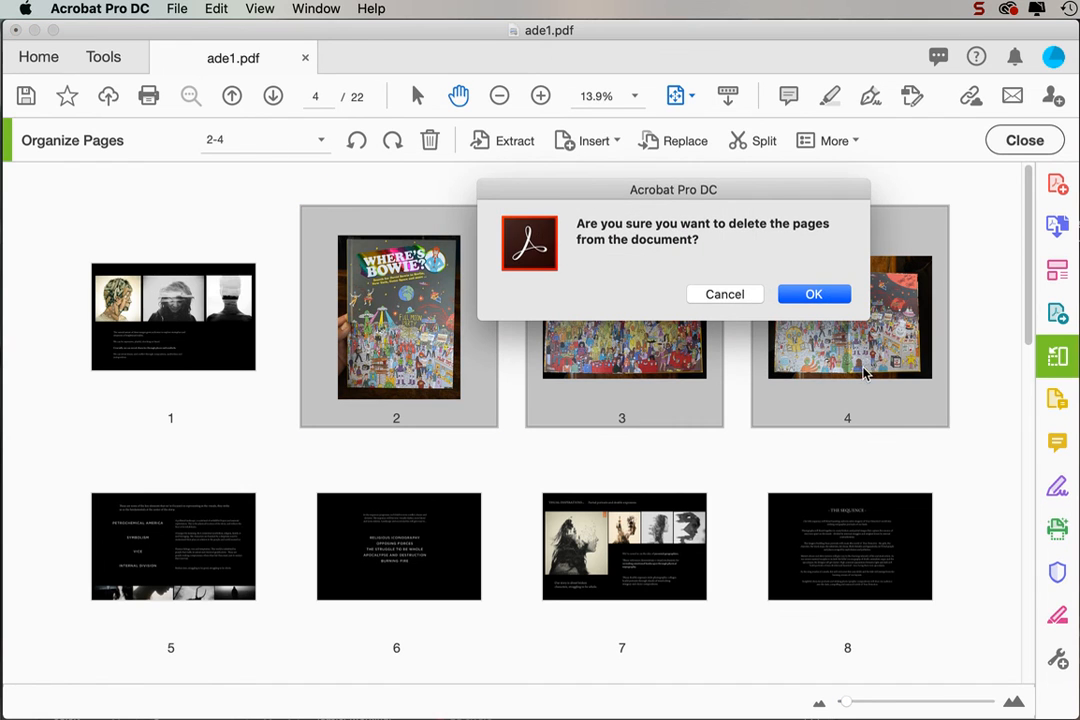
click(812, 296)
click(1020, 140)
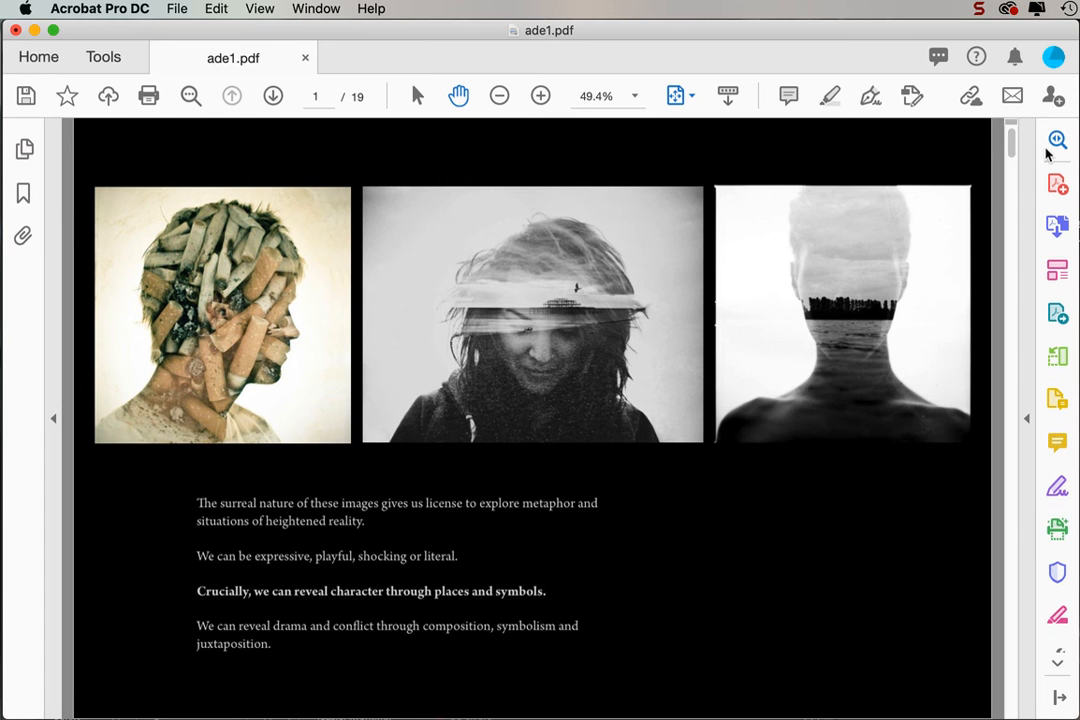